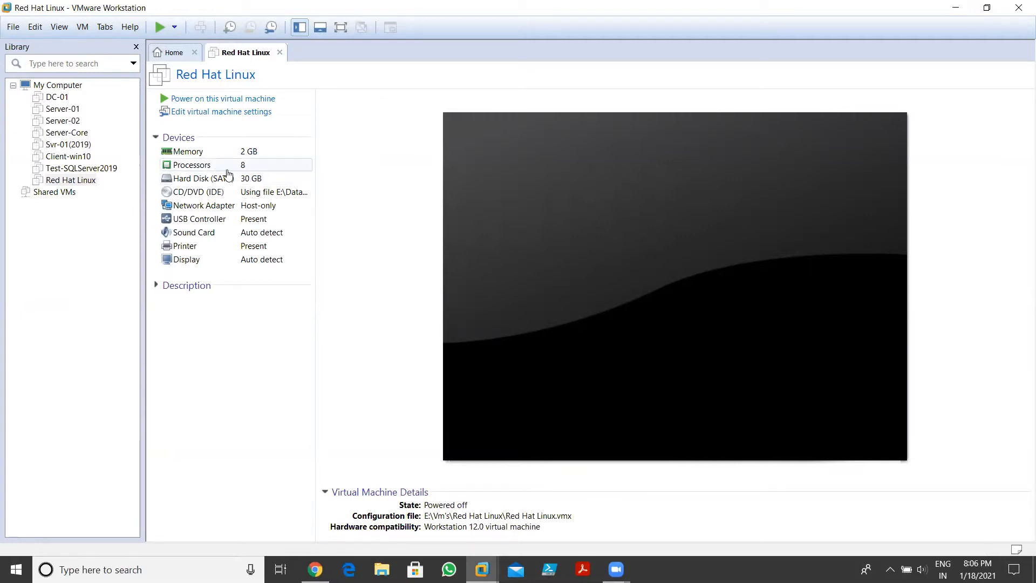
Open the Red Hat Linux VM's settings to check its 2048 MB memory
click(217, 114)
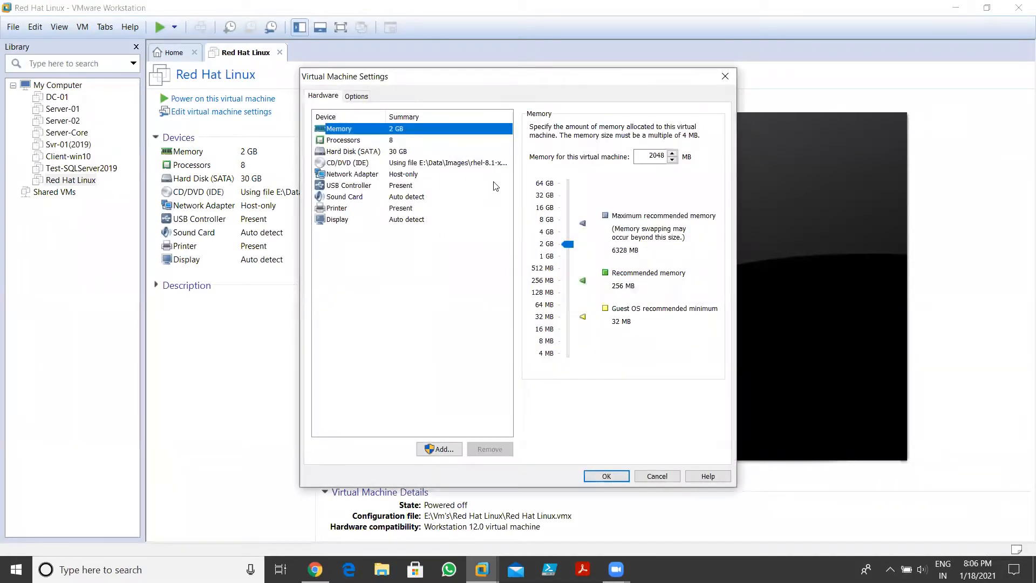
click(488, 165)
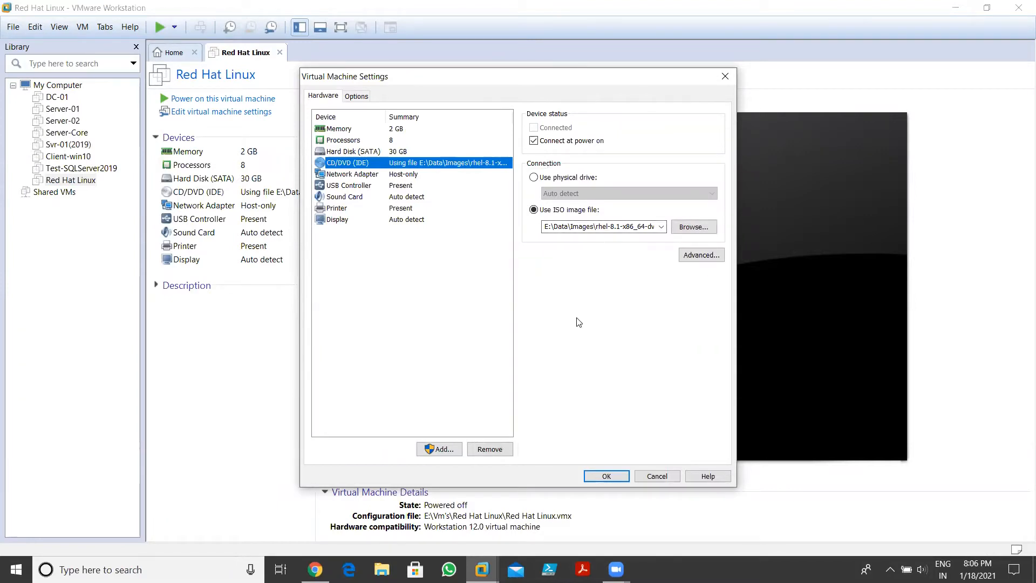
click(658, 475)
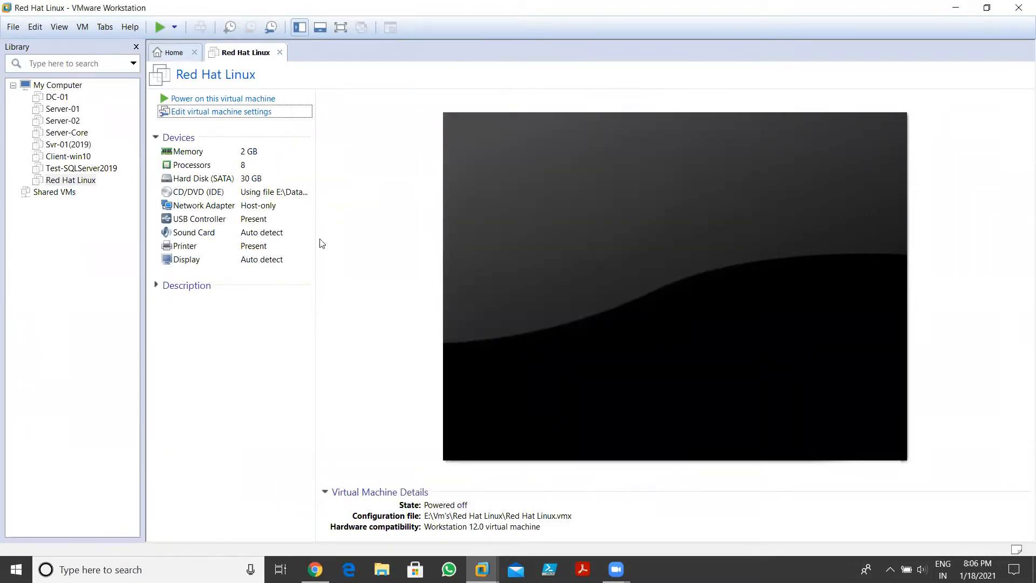
click(247, 101)
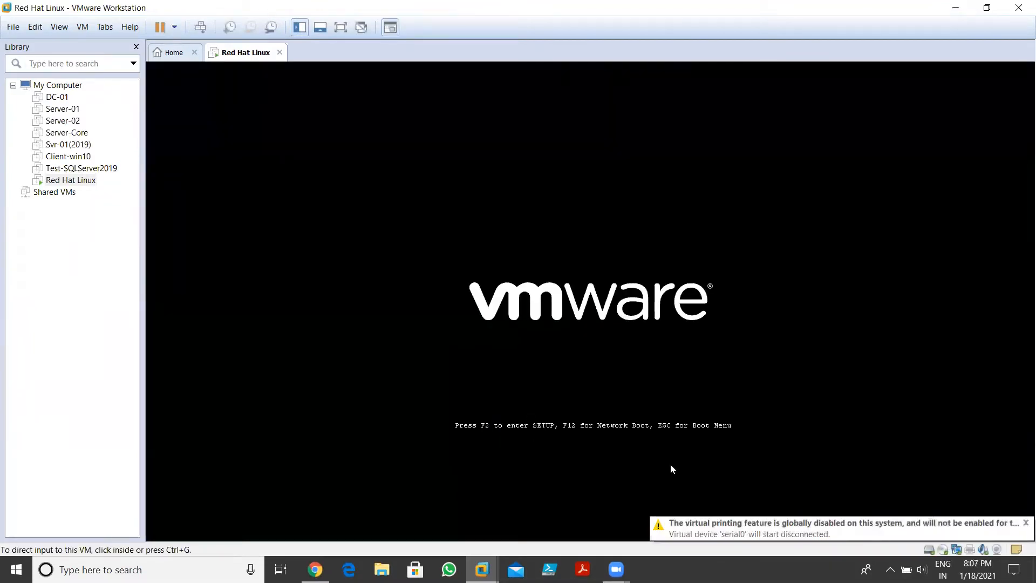
Dismiss the printing notice and boot the 'Install Red Hat Enterprise Linux 8.1.0' menu entry
click(1023, 524)
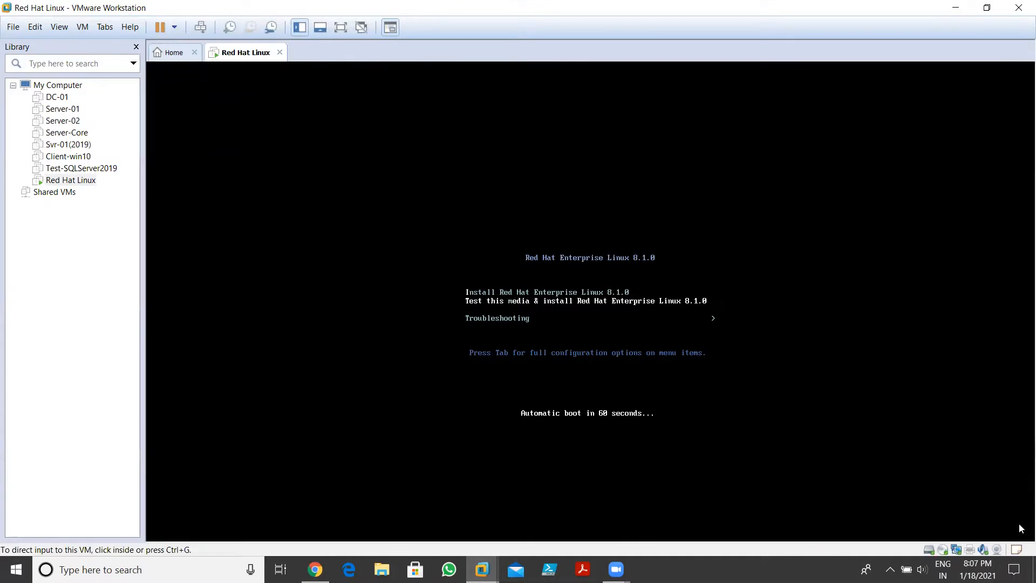
click(610, 327)
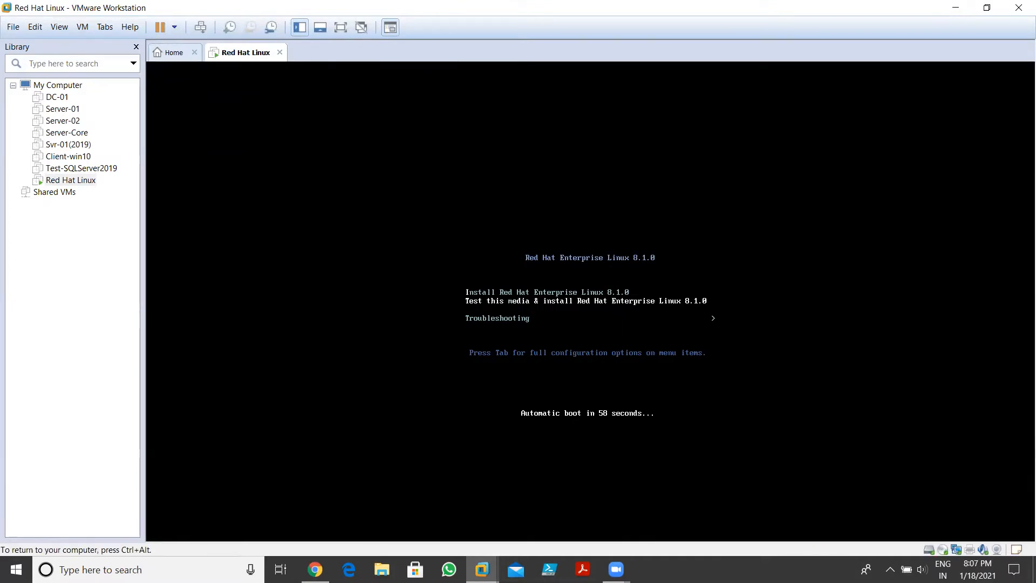
key(Up)
key(Down)
key(Up)
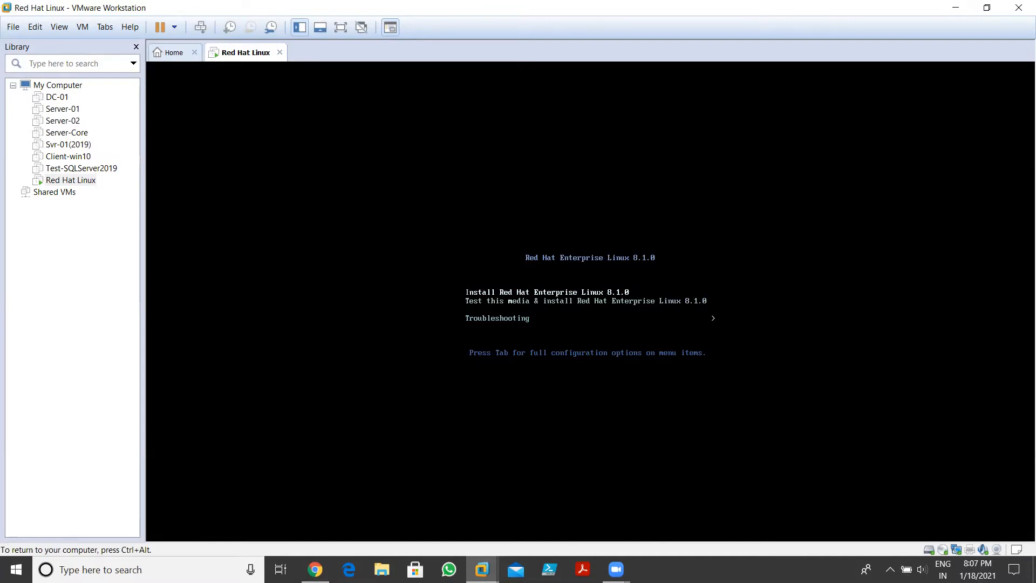
key(Down)
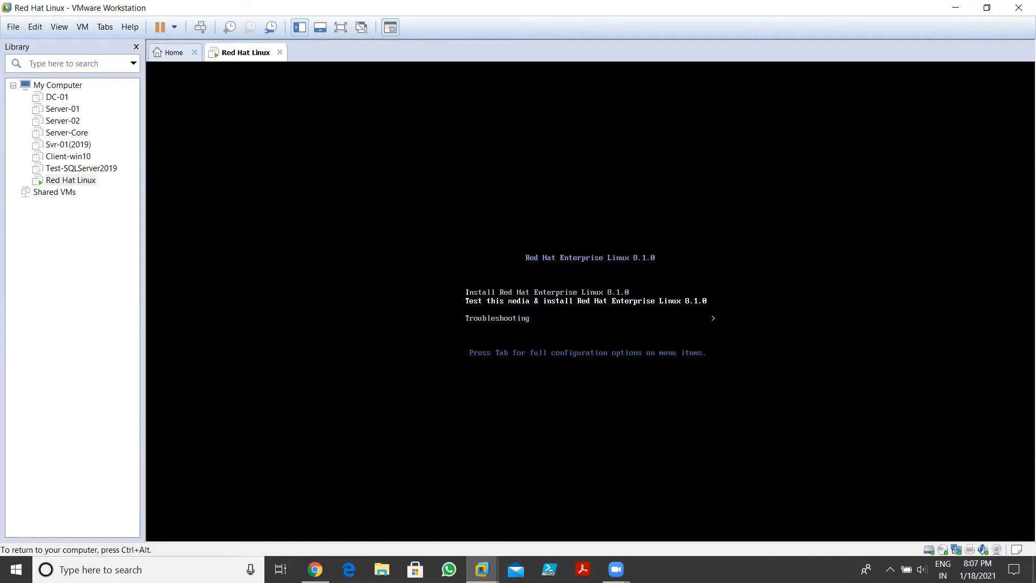
key(Up)
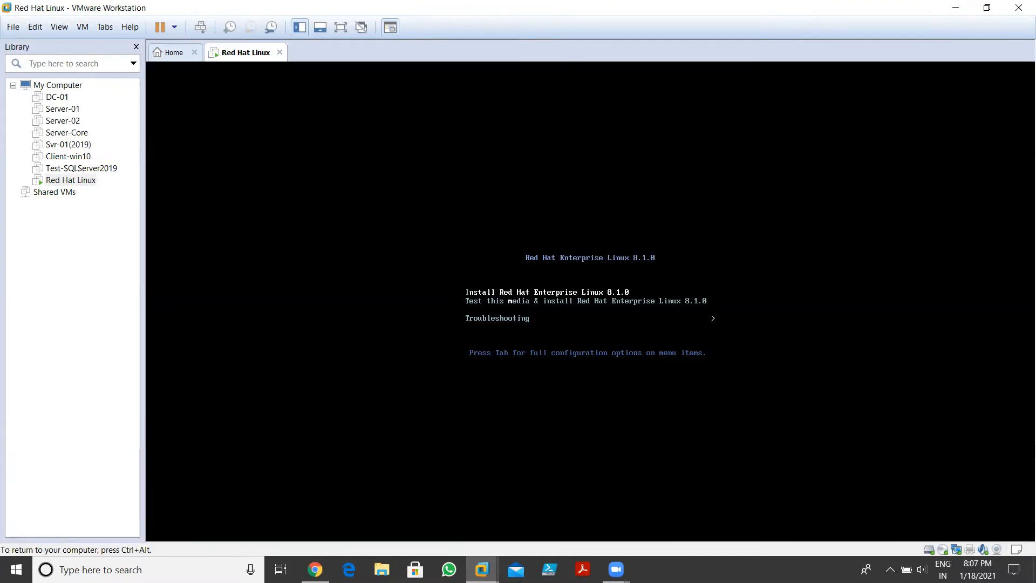
key(Return)
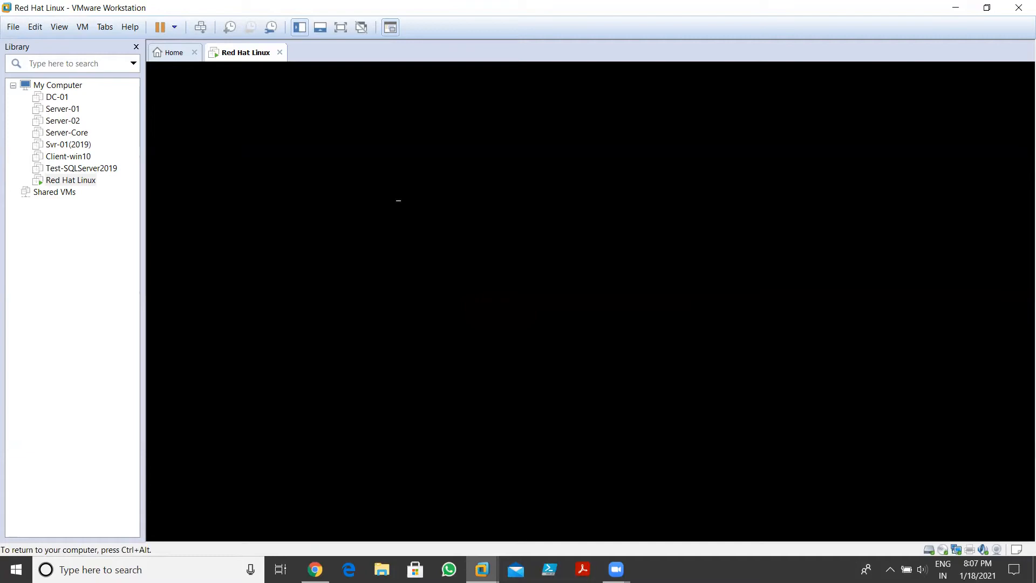
Keep English (United States) as the installer language and continue to the Installation Summary
key(ctrl+alt)
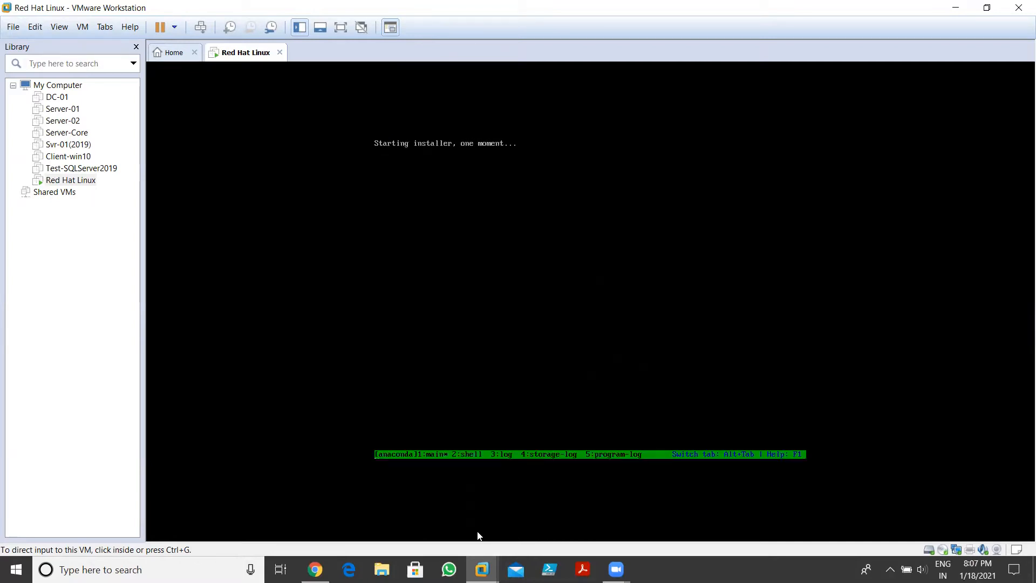
click(479, 536)
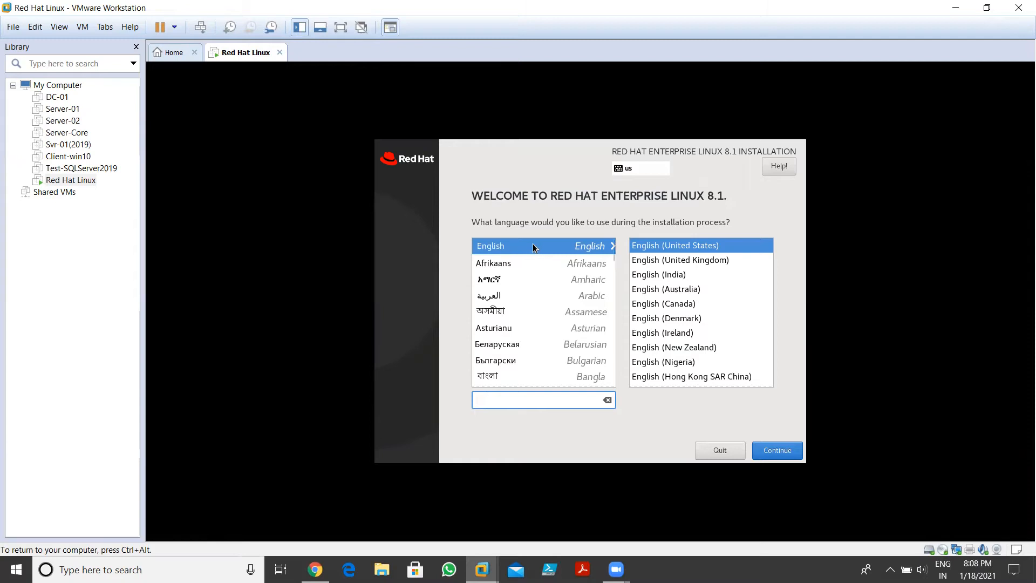
click(767, 450)
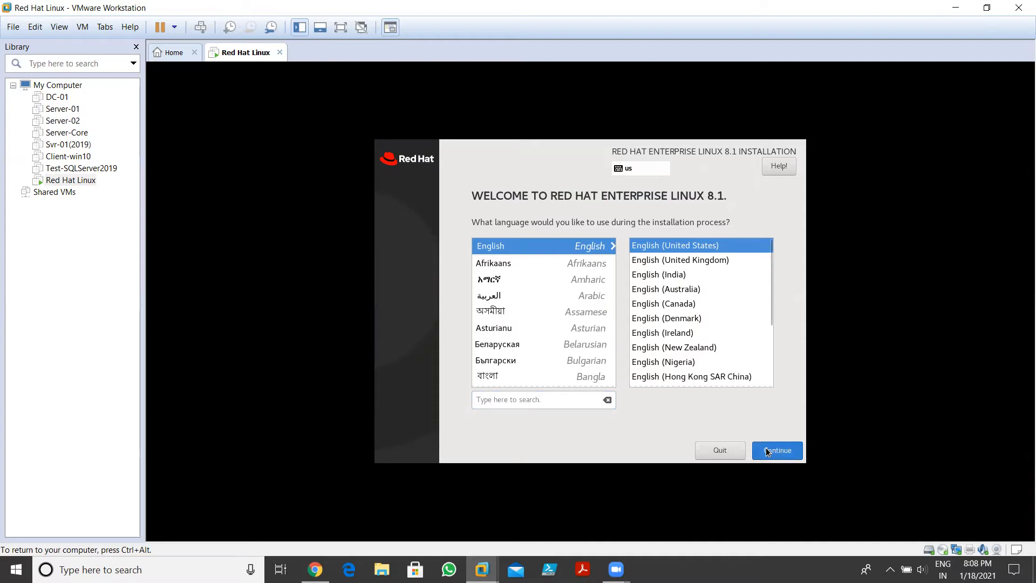
click(767, 450)
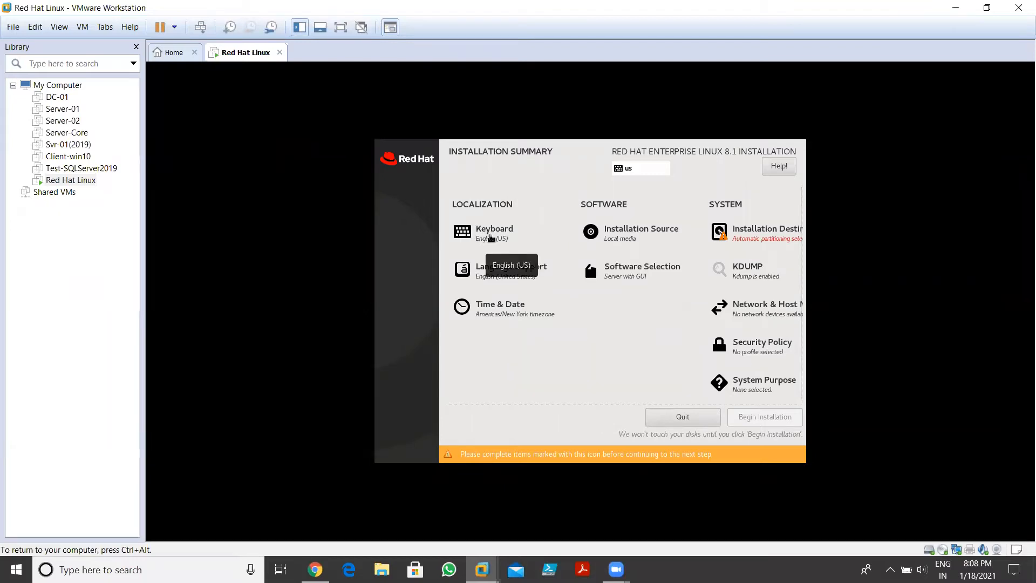
click(491, 236)
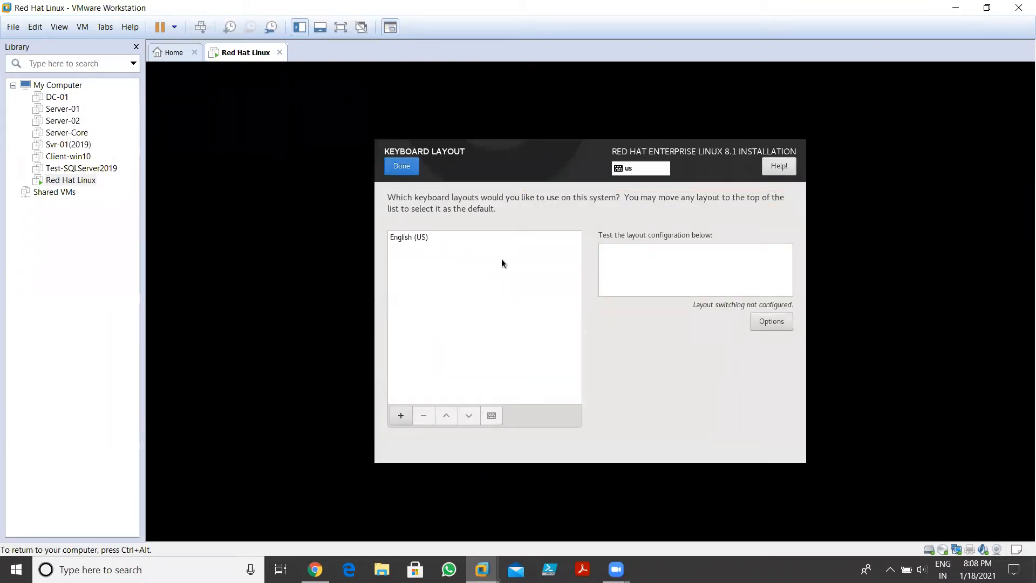
click(411, 167)
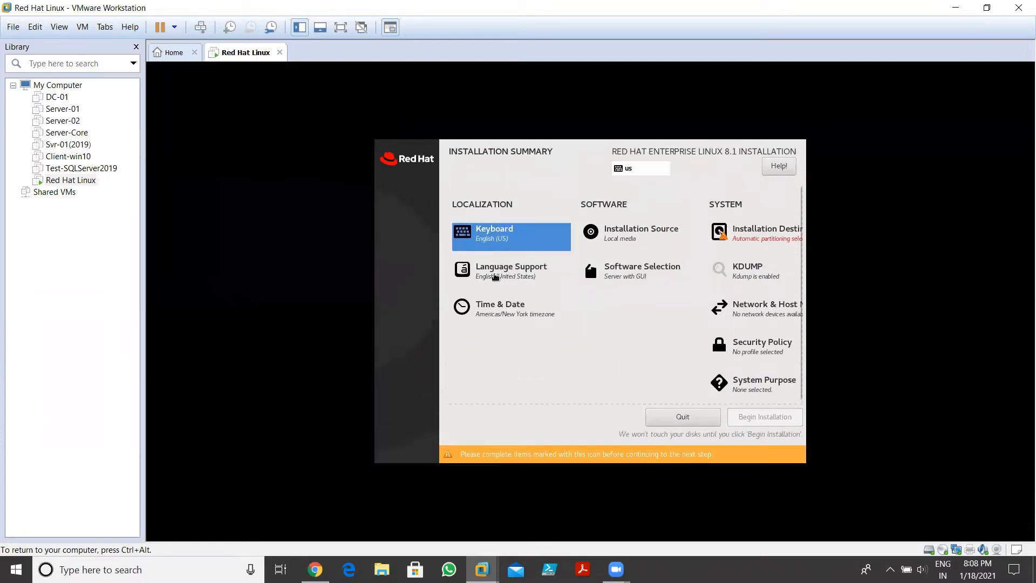
click(503, 276)
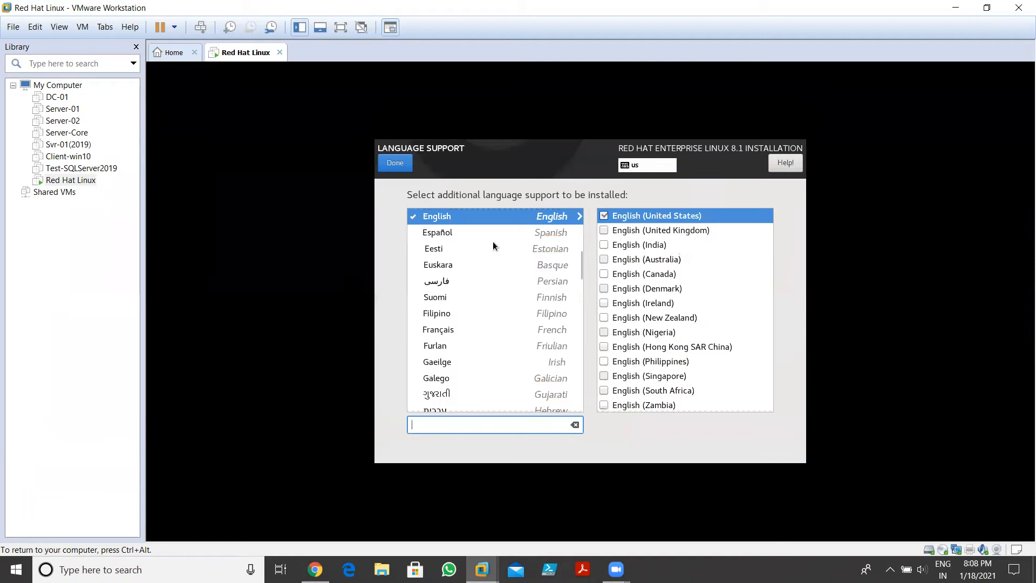
click(396, 165)
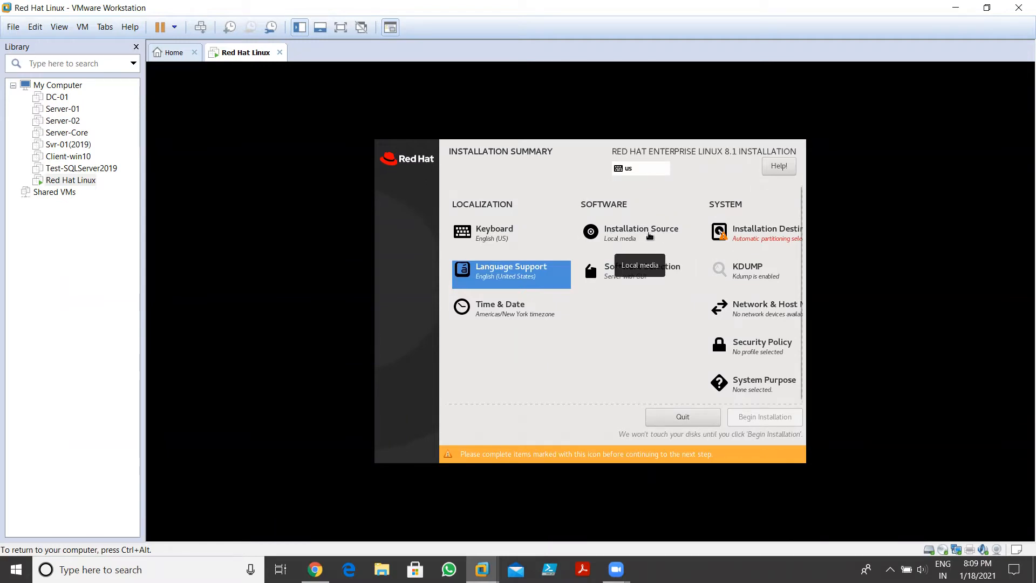
click(648, 233)
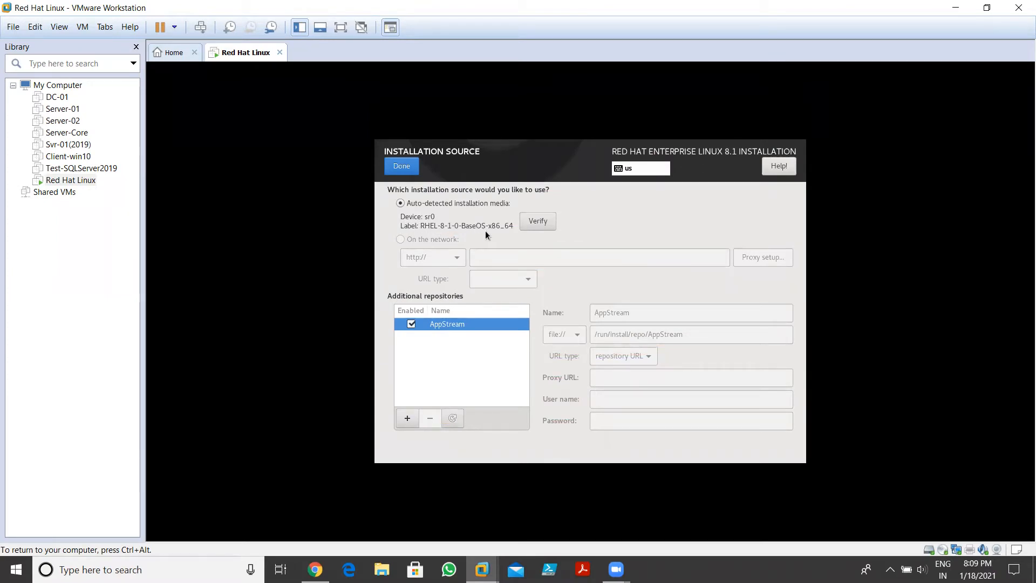
click(410, 171)
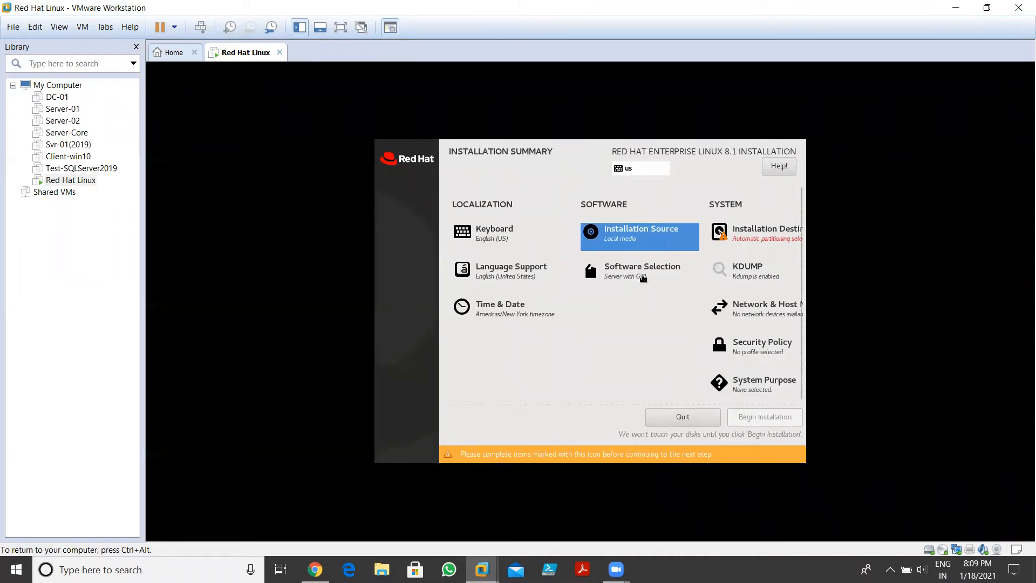
click(642, 278)
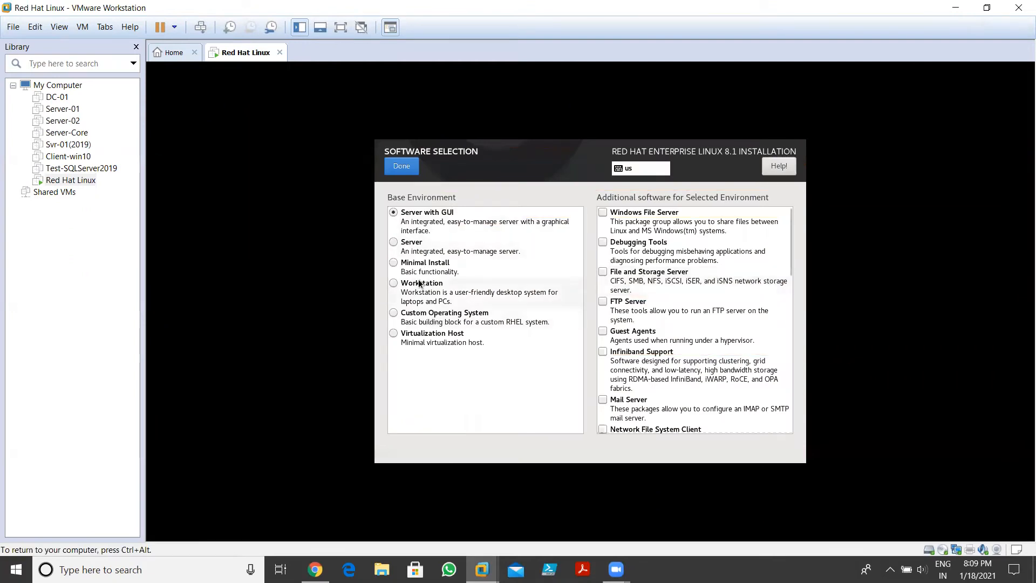
click(413, 248)
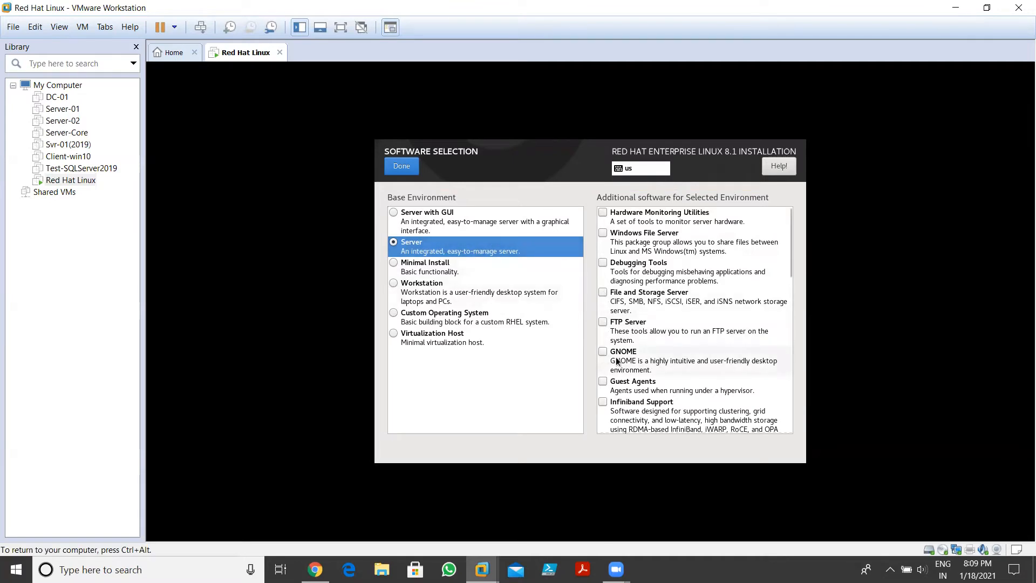
click(441, 272)
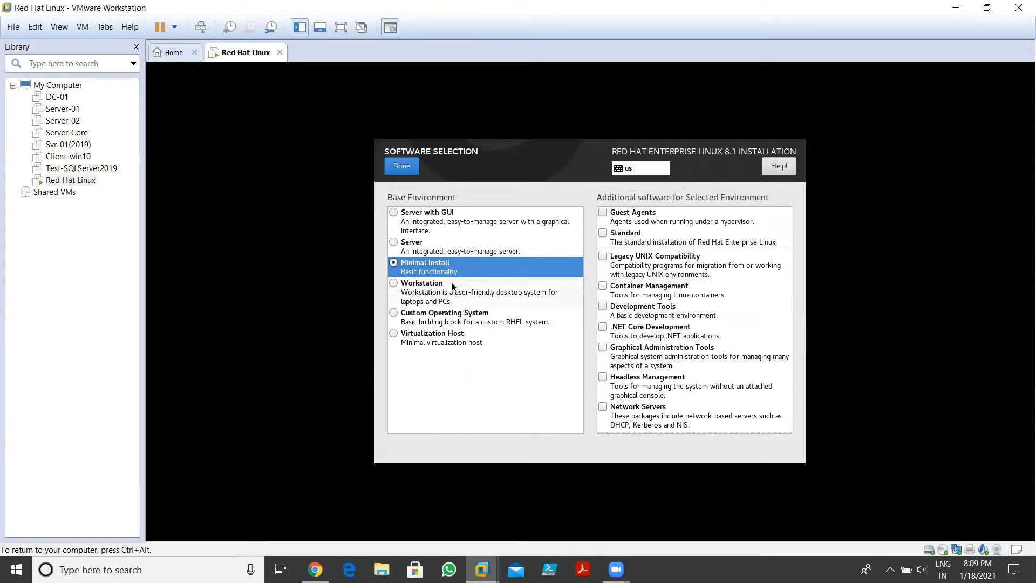
click(430, 300)
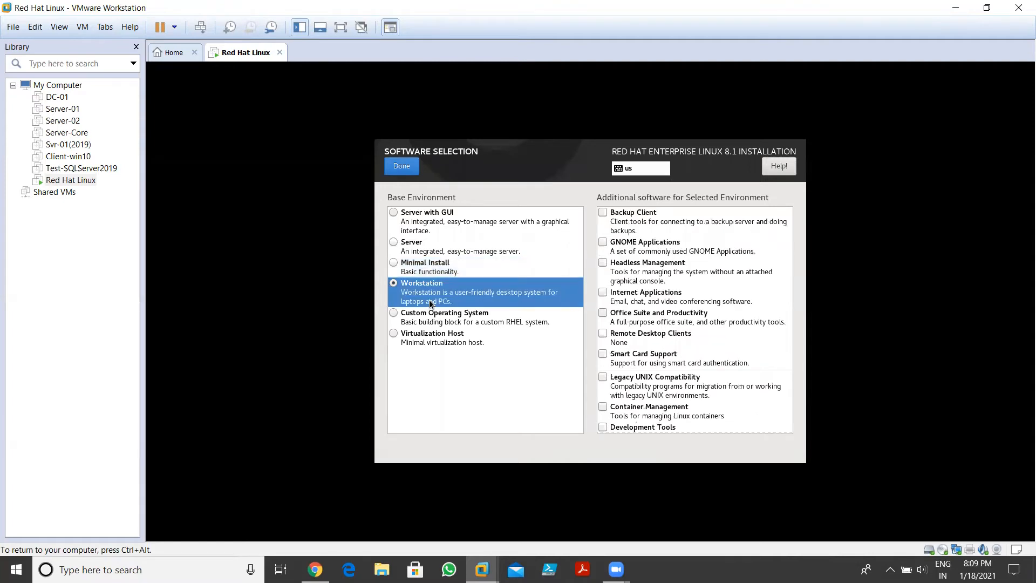
click(438, 324)
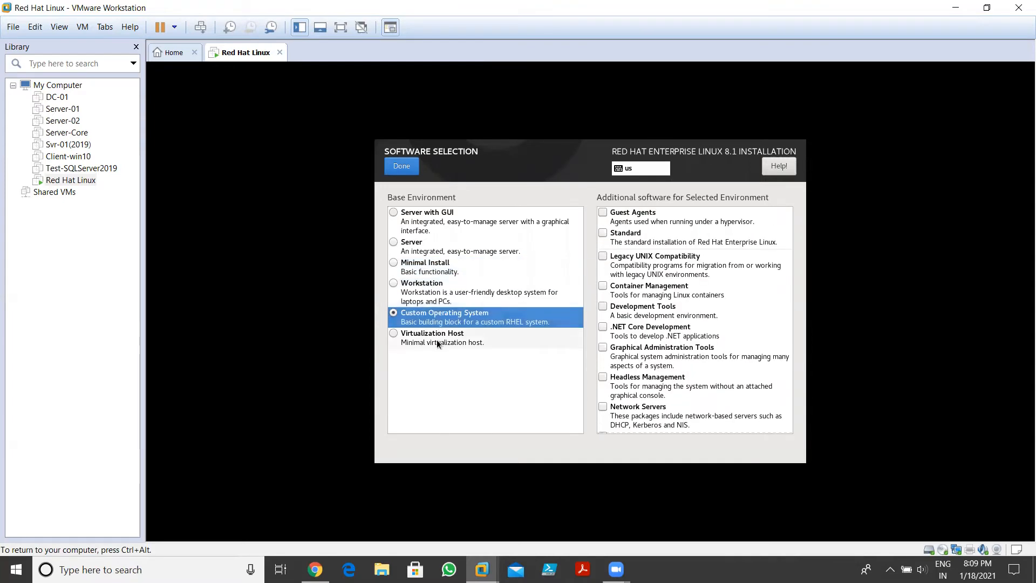
click(436, 339)
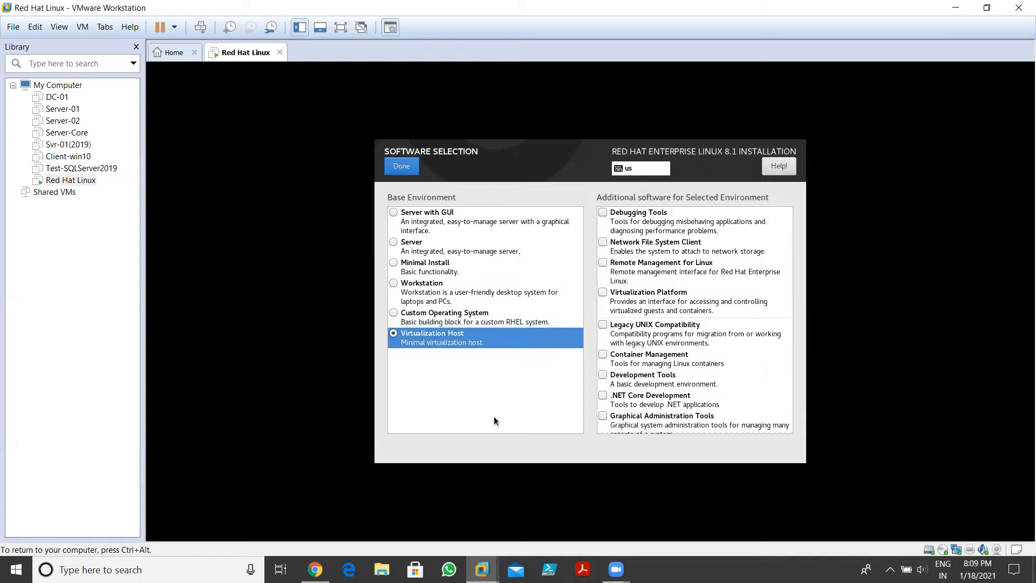
click(439, 222)
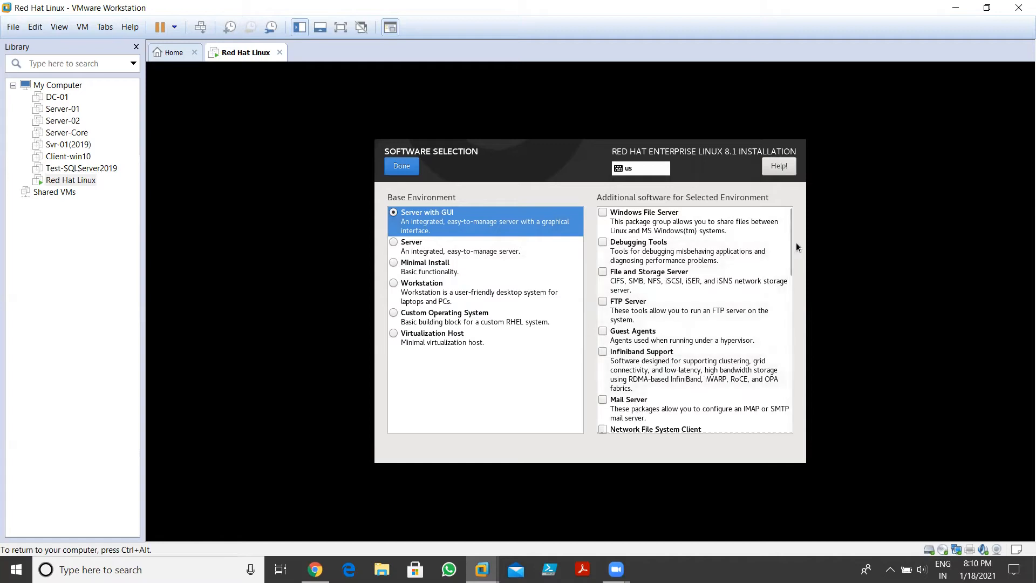
drag(789, 238, 792, 351)
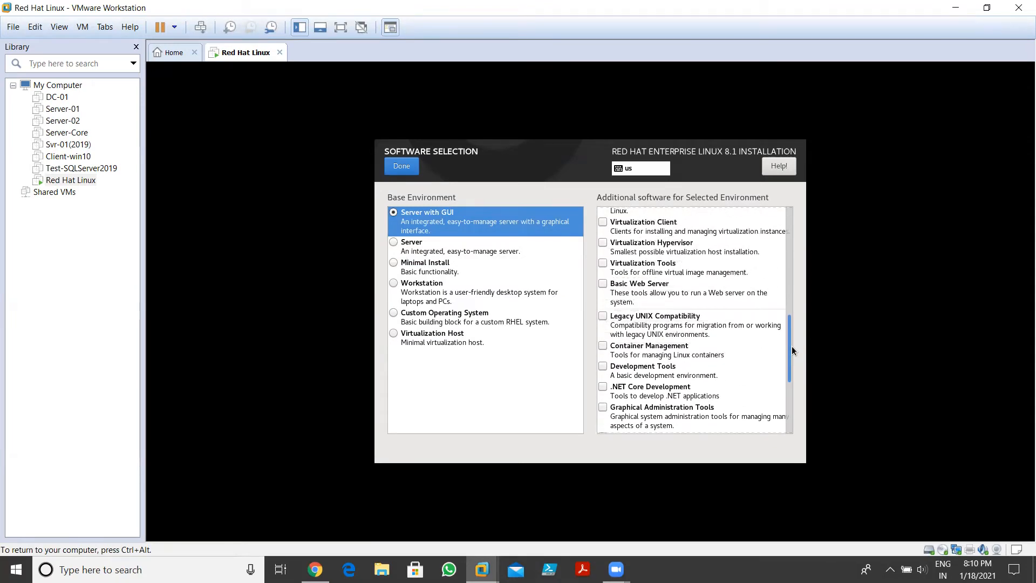
drag(792, 350, 791, 232)
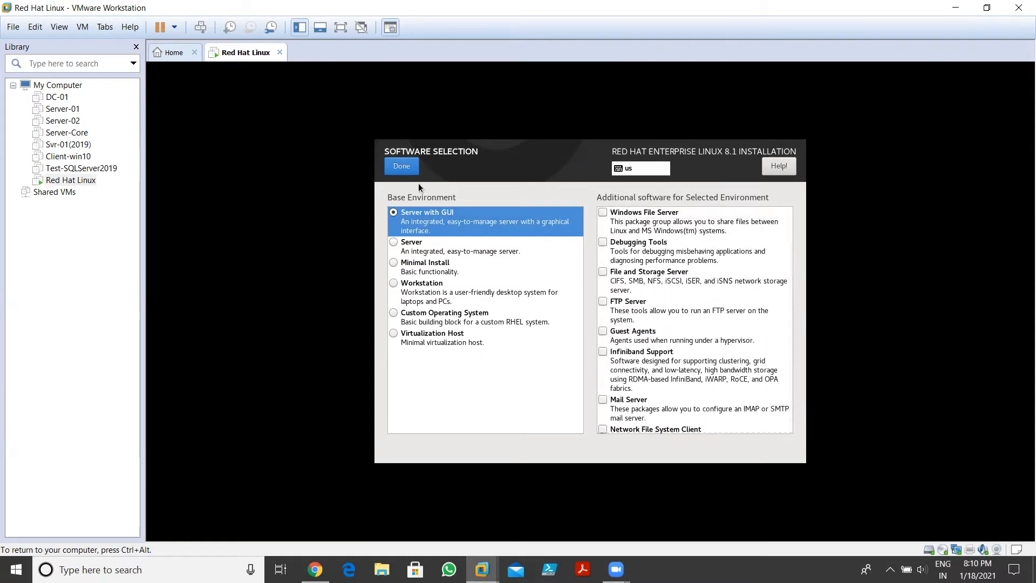
click(407, 171)
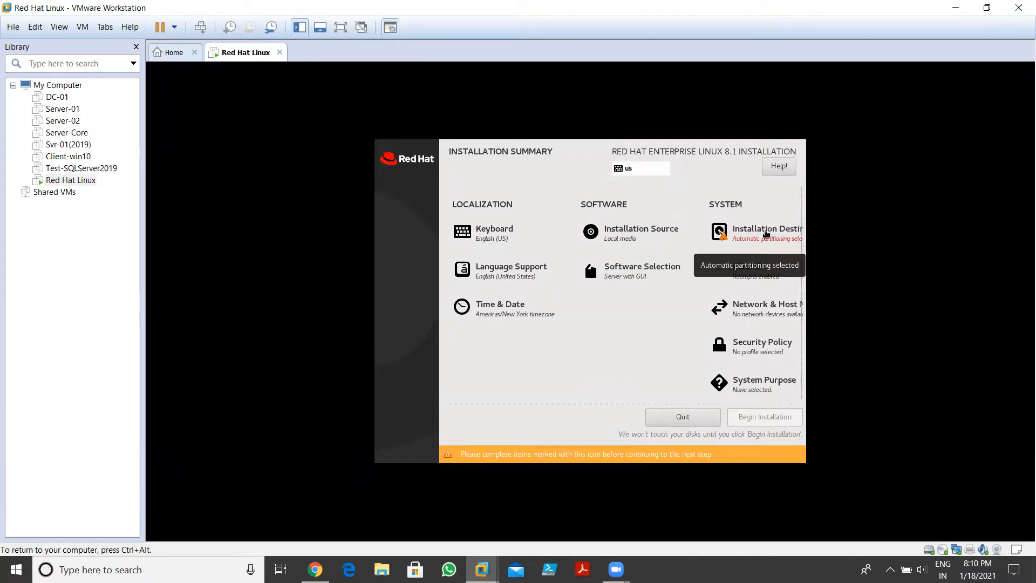
Keep the 30 GiB disk selected with Automatic storage configuration and no extra space reclaimed
click(767, 233)
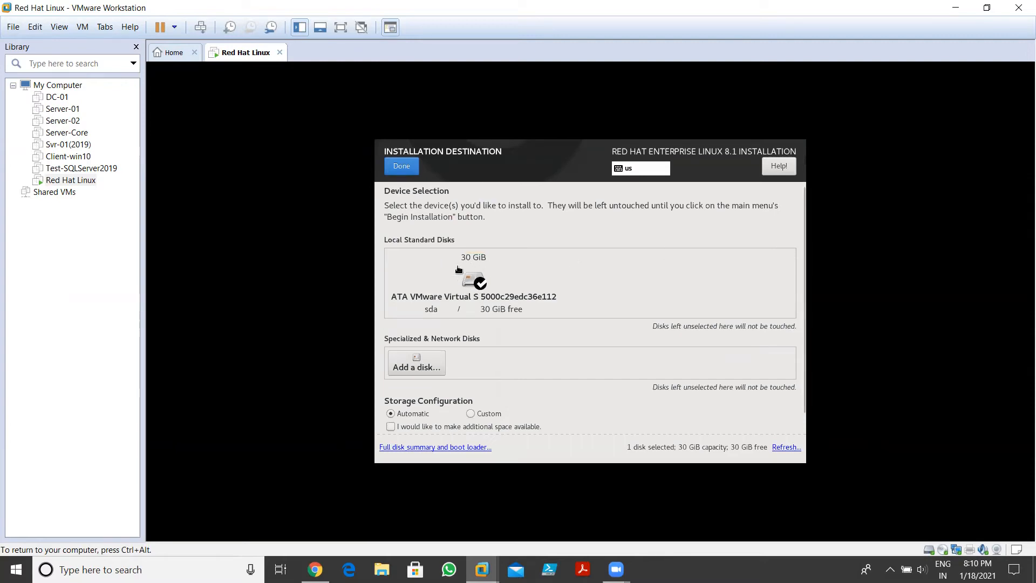
click(481, 286)
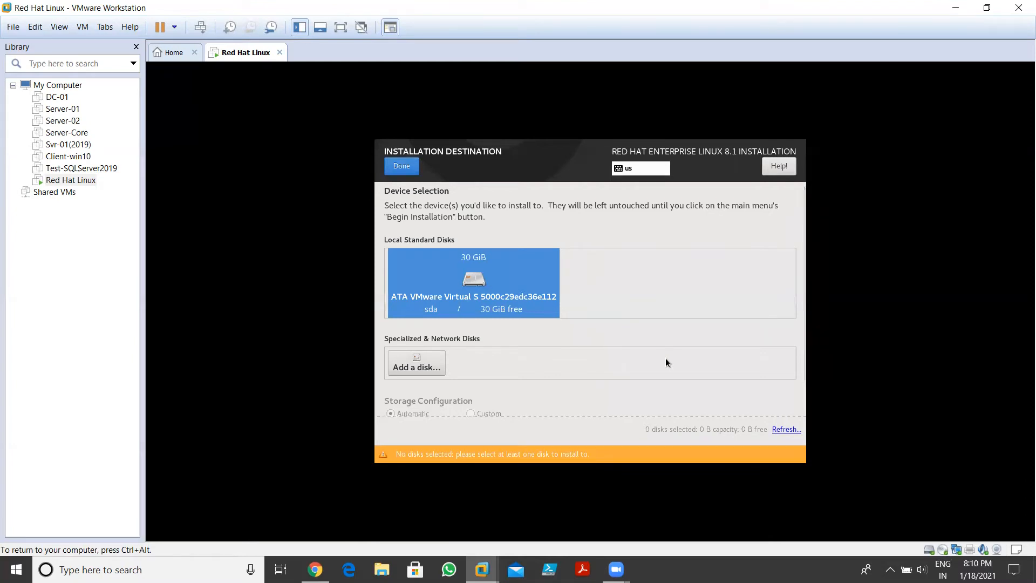
click(468, 288)
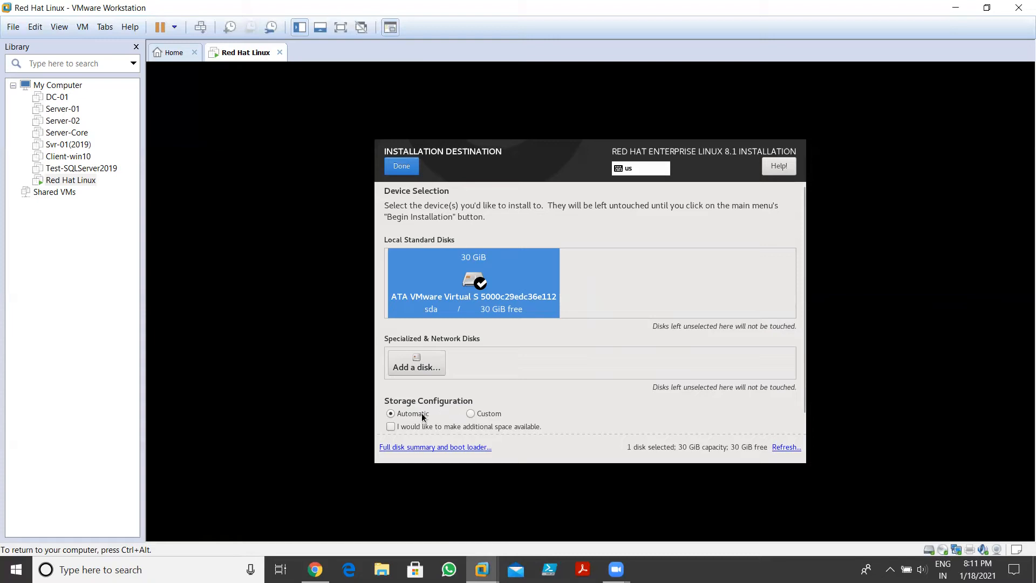
click(471, 414)
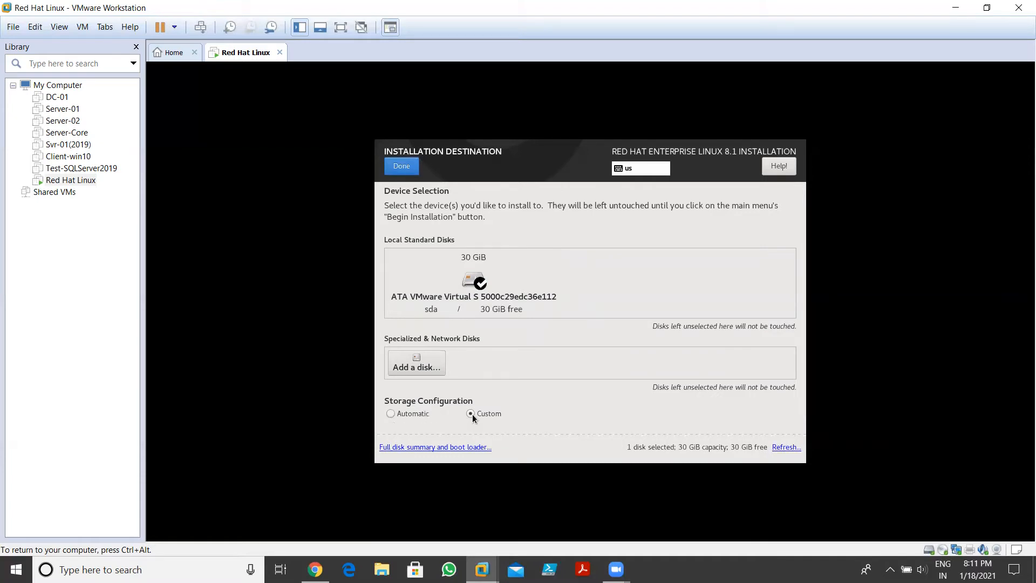
click(418, 414)
click(449, 426)
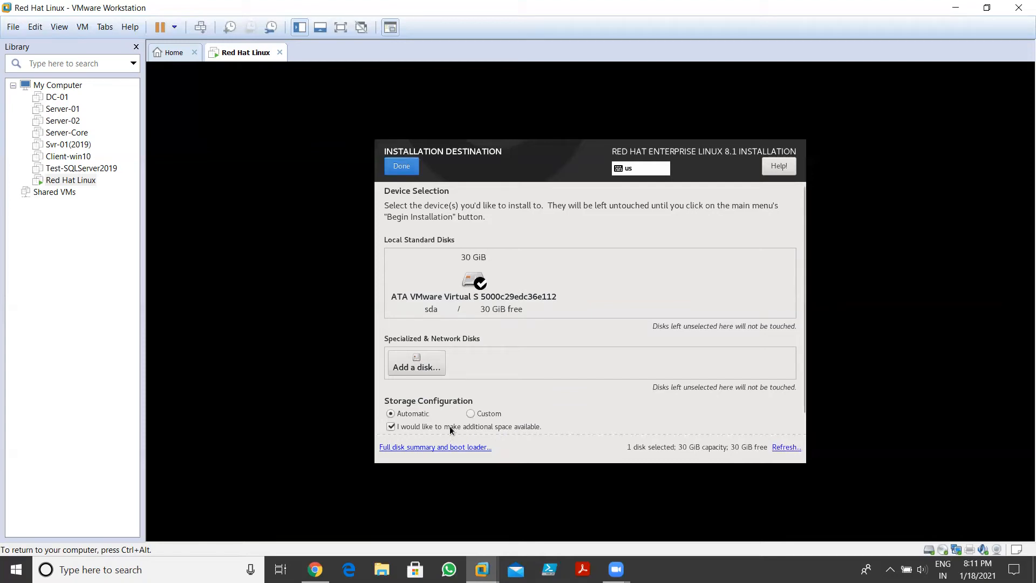
click(440, 427)
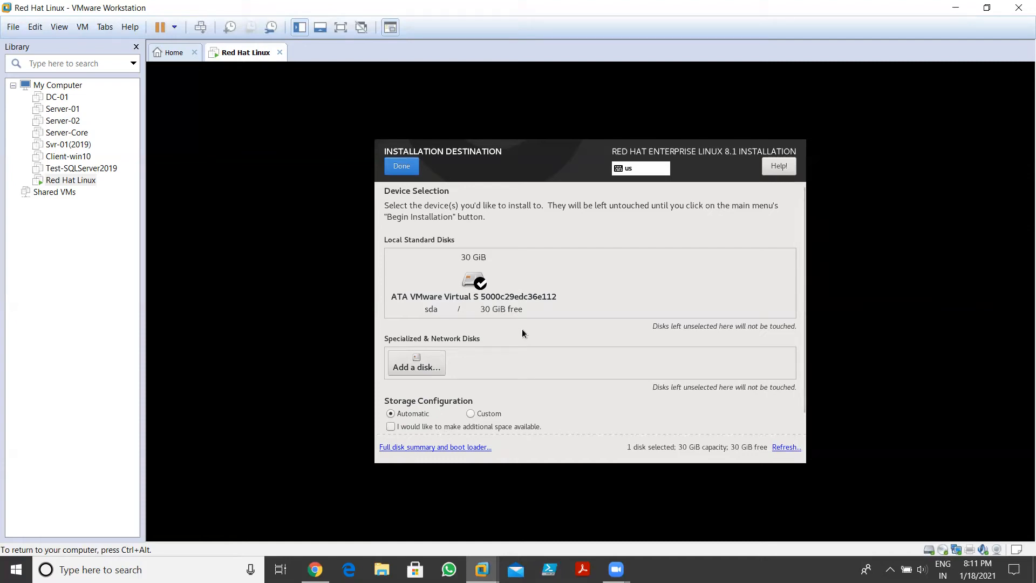
click(461, 285)
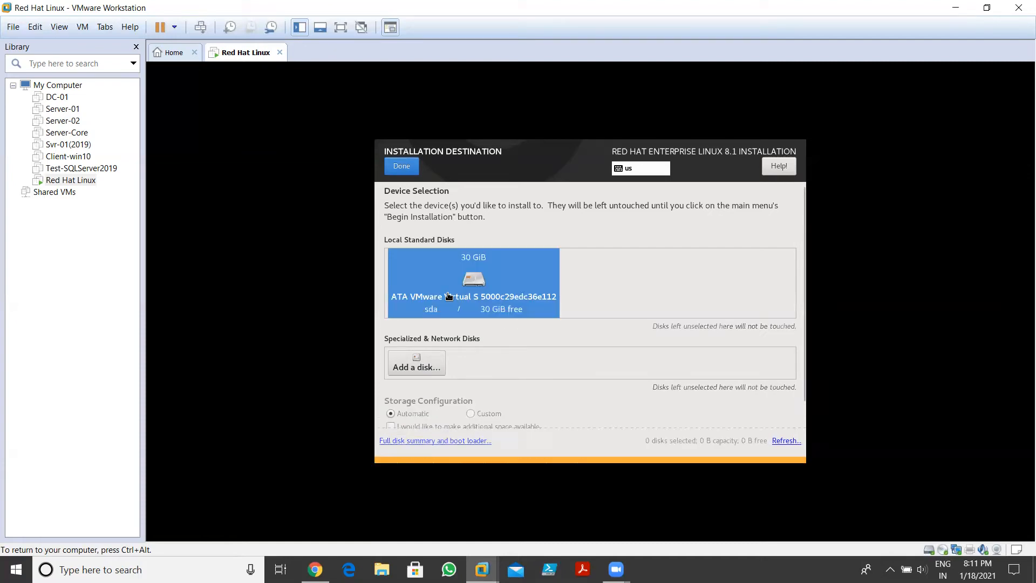
click(463, 284)
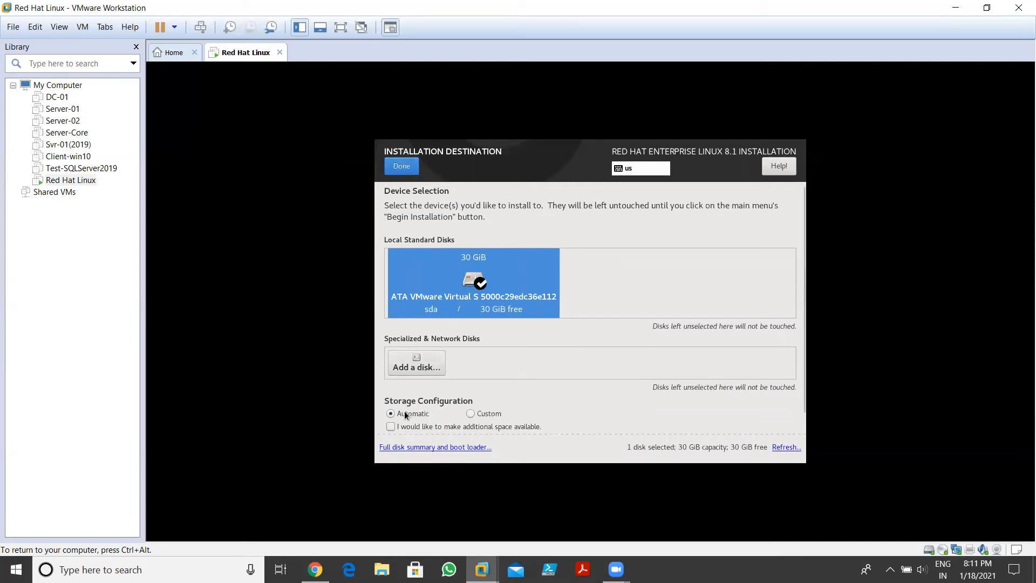
click(401, 167)
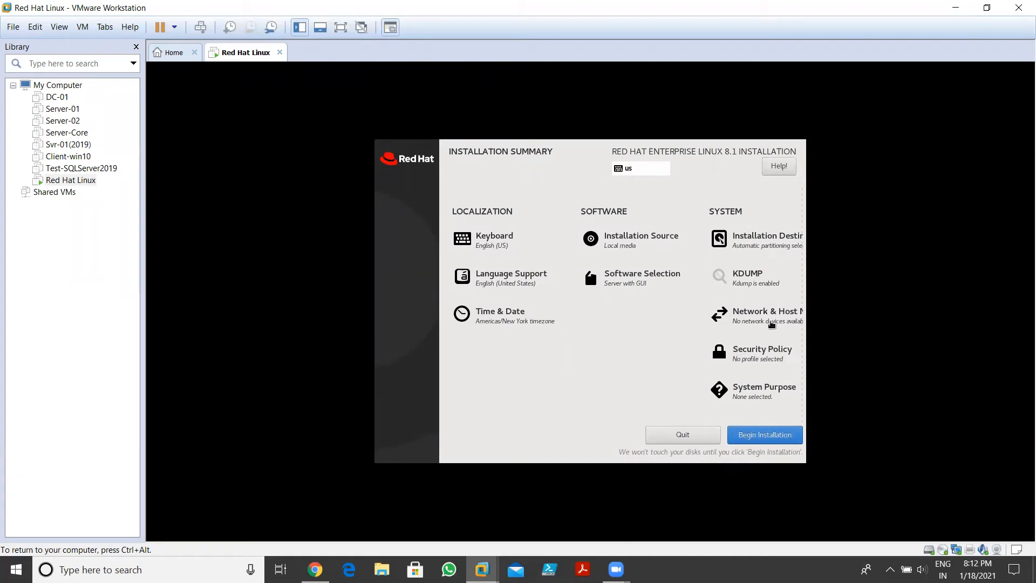
click(772, 324)
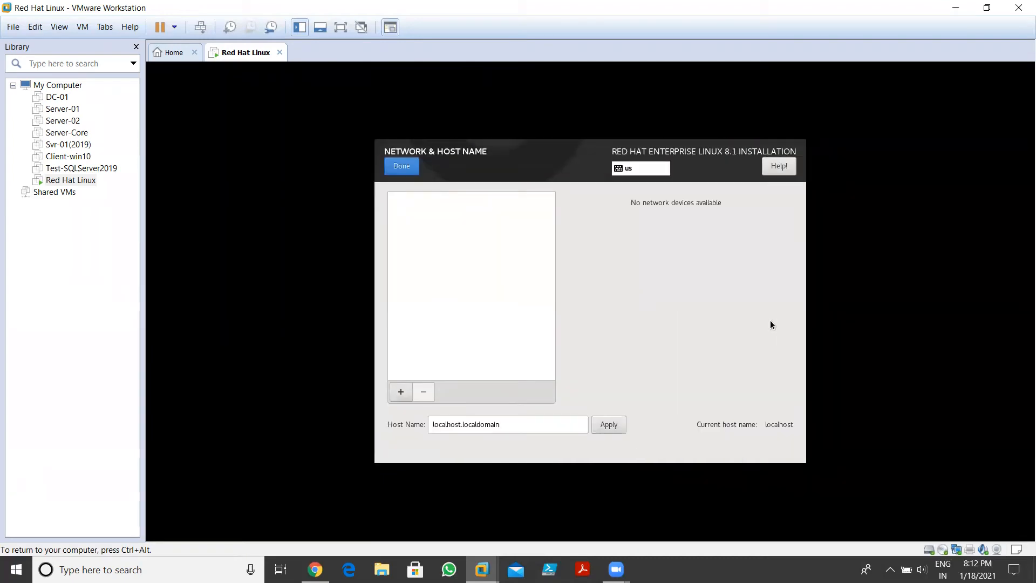
click(400, 392)
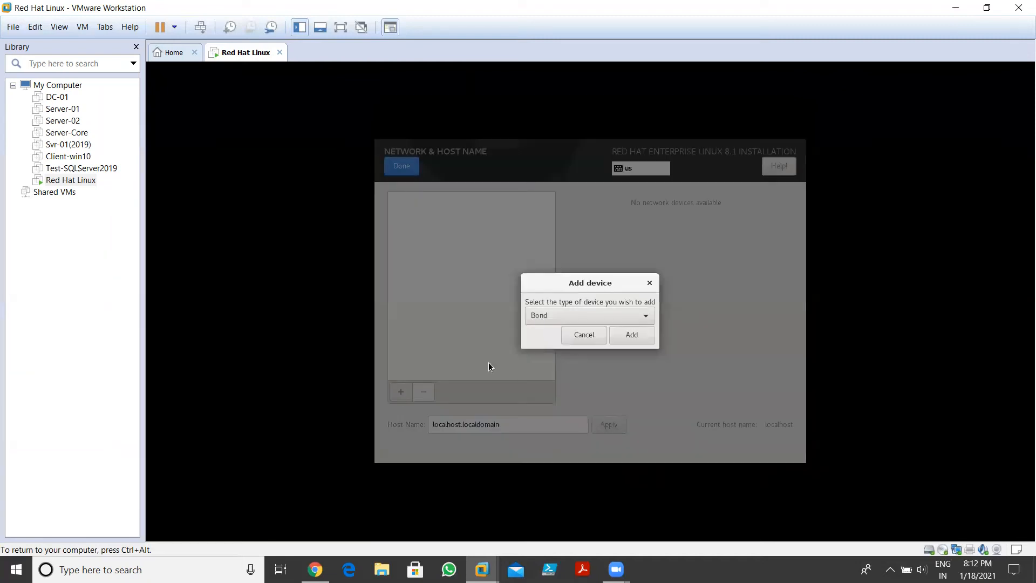
click(599, 317)
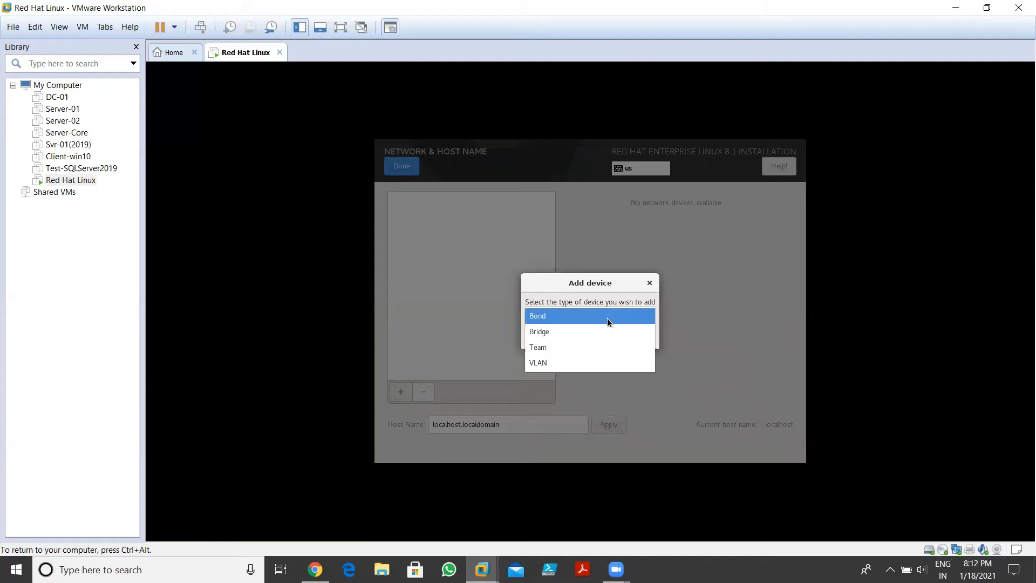
click(605, 315)
click(582, 337)
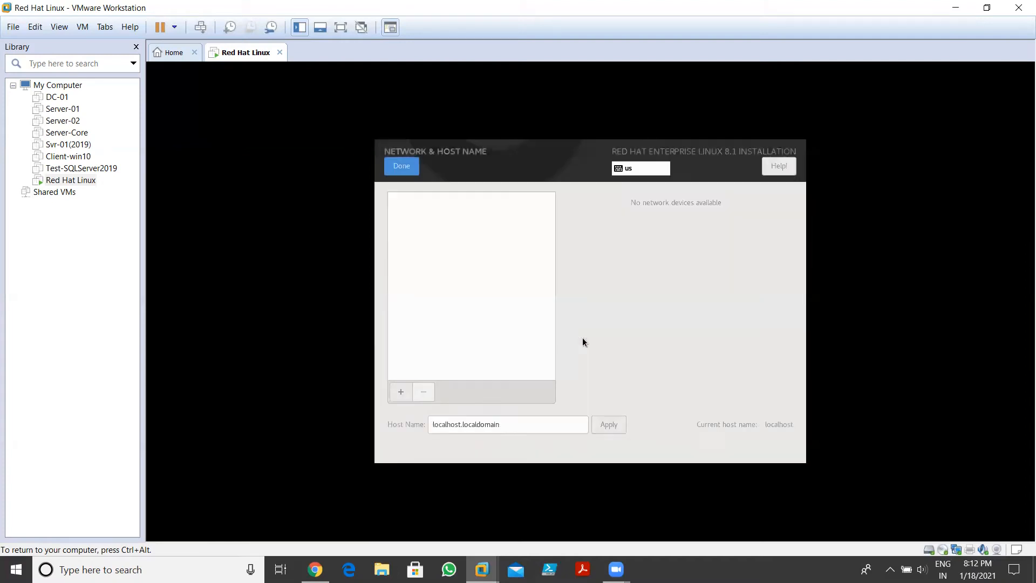
click(410, 166)
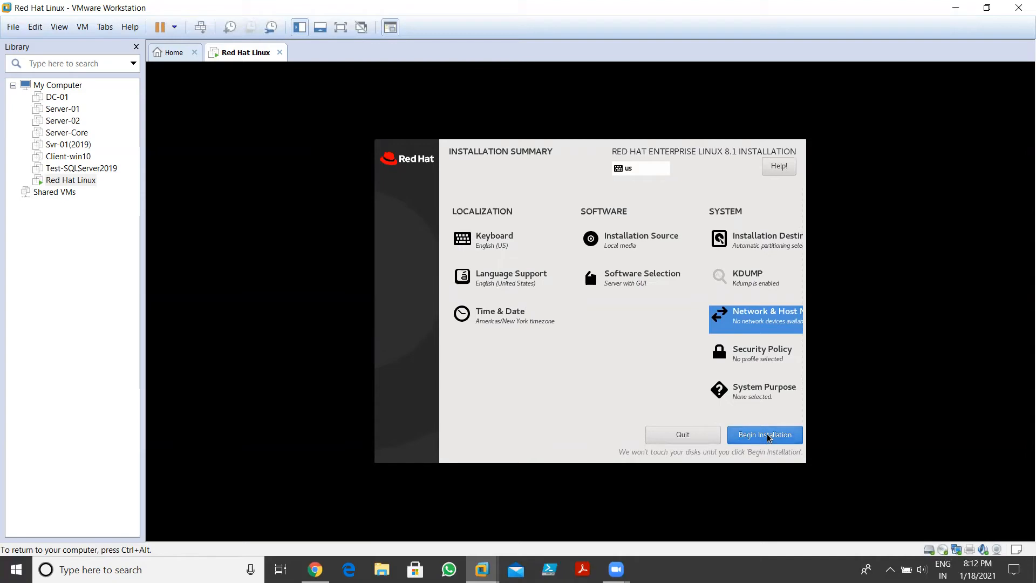
Start the installation from the Installation Summary with Begin Installation
click(767, 241)
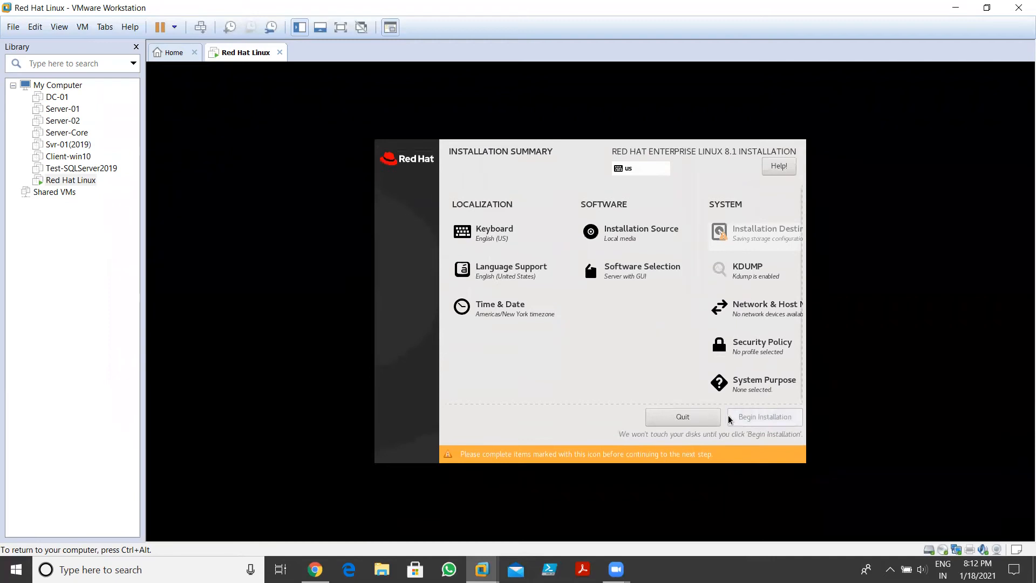
click(760, 433)
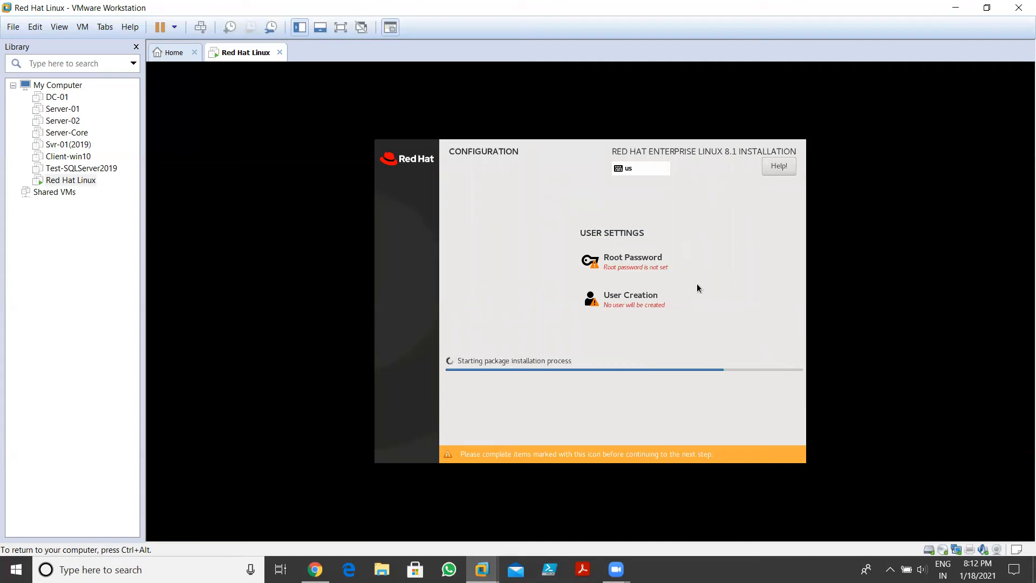
Enter and confirm the root password, accepting it past the weak-password warning
click(652, 270)
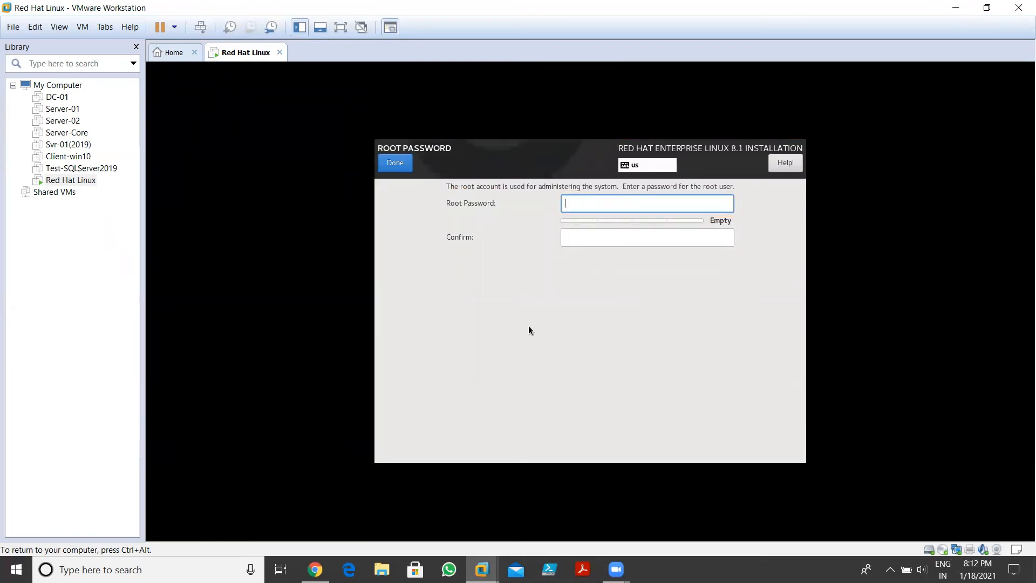
text(•••••••)
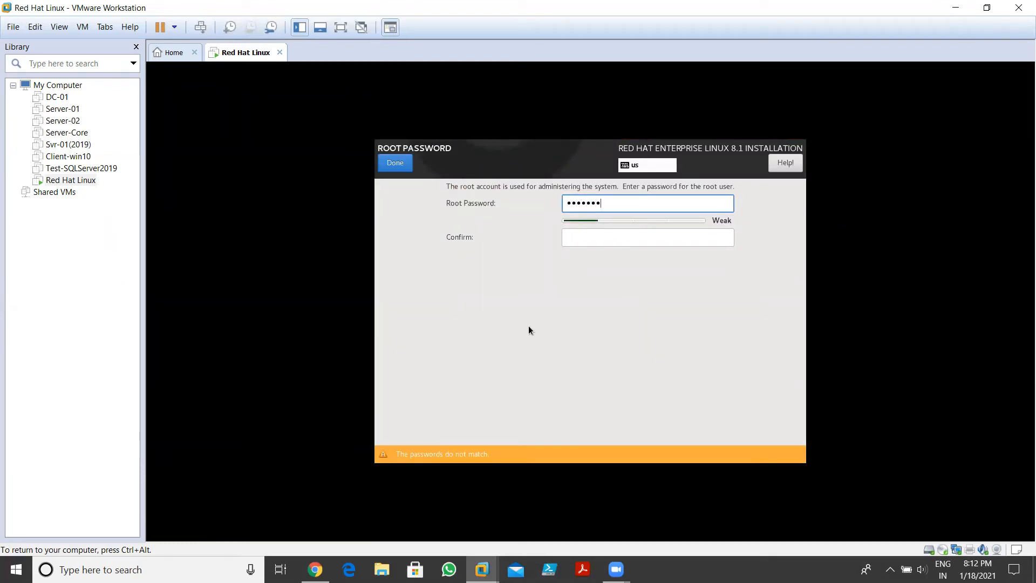
key(Tab)
text(•••••)
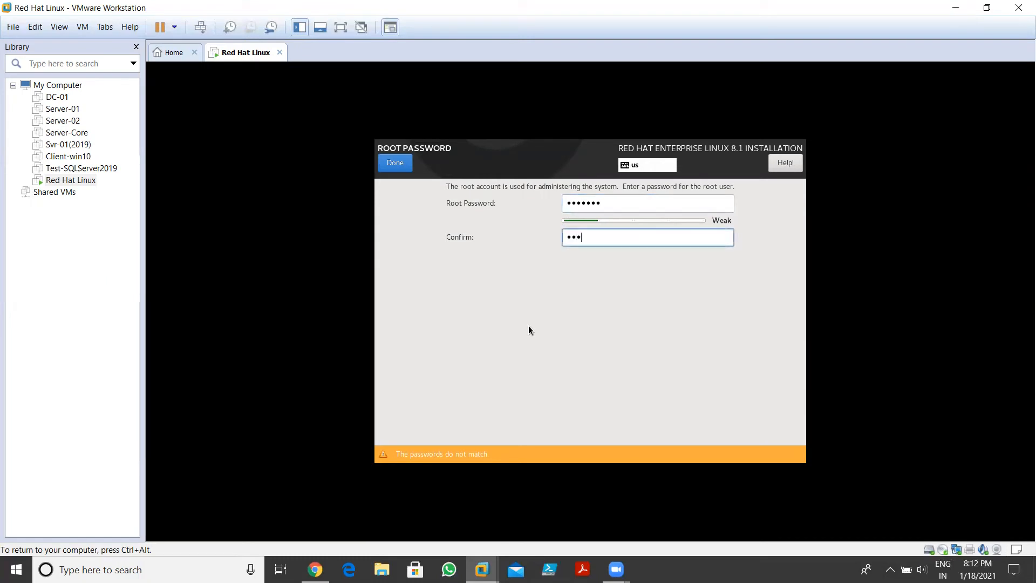
text(••)
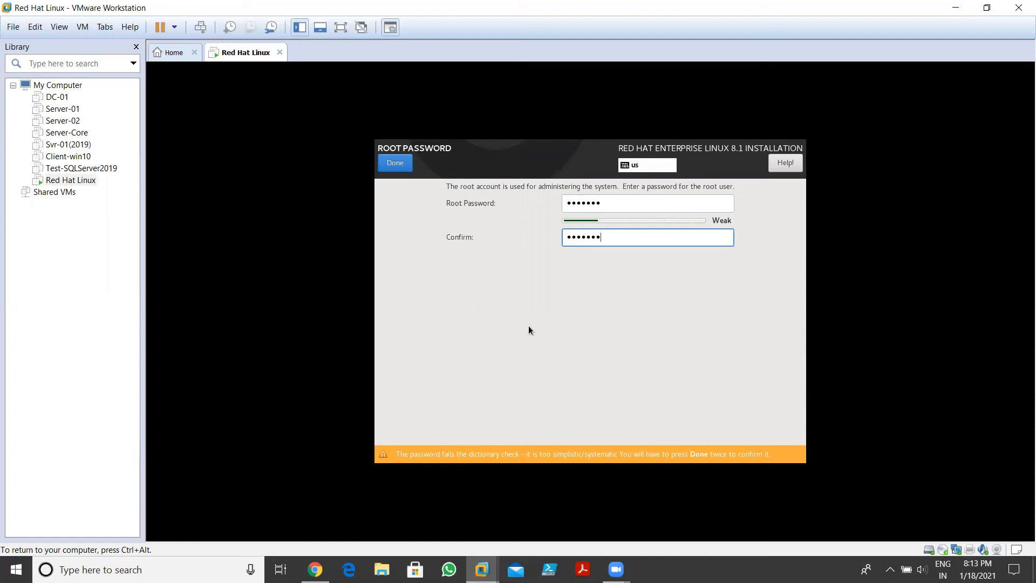
click(390, 164)
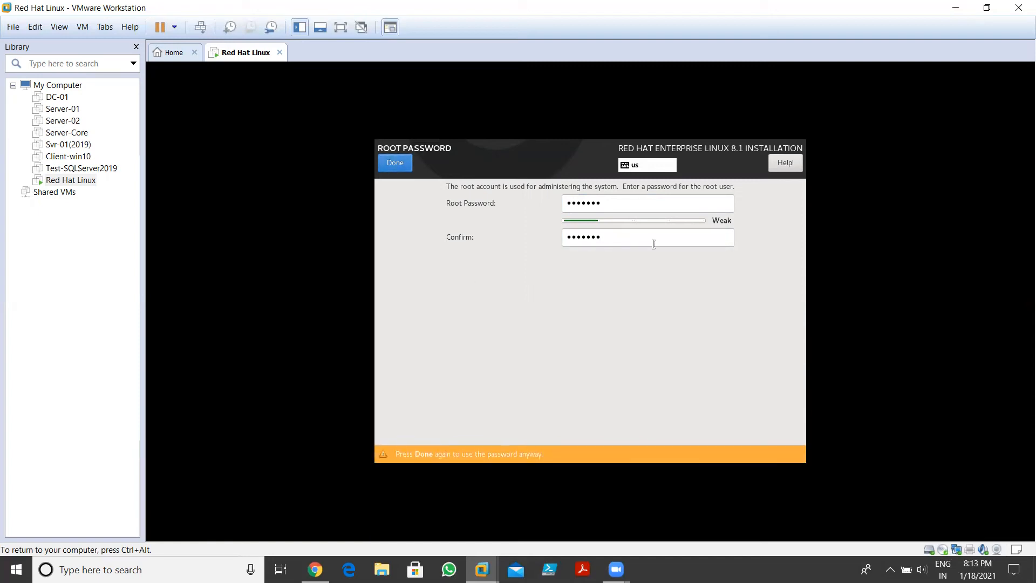
click(637, 204)
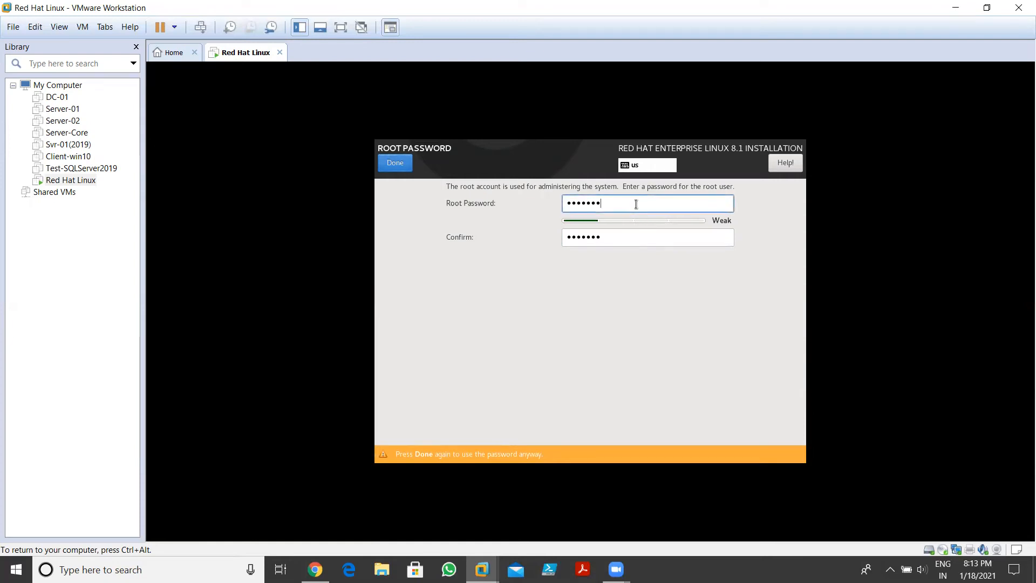
click(627, 236)
click(398, 163)
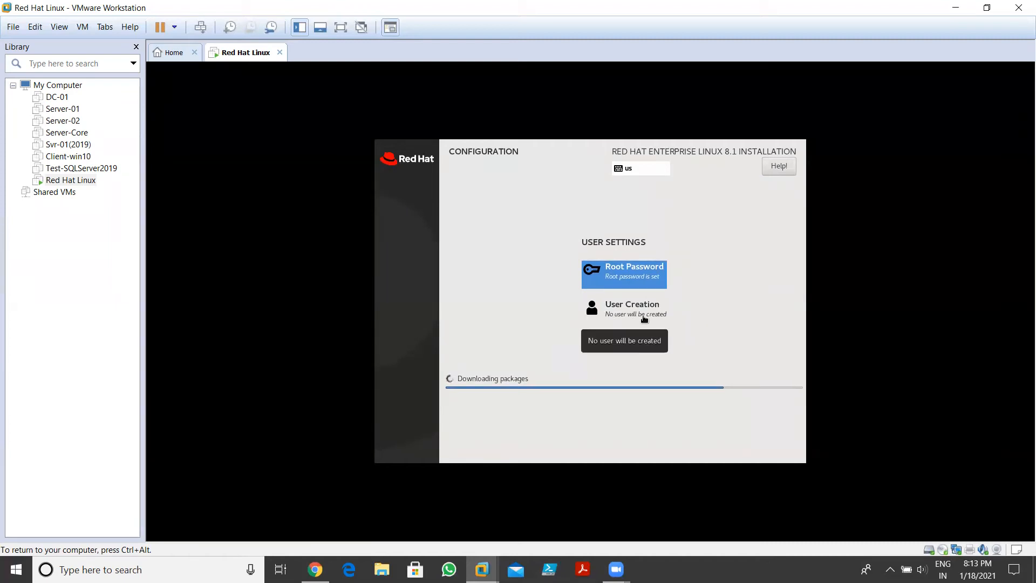
click(644, 317)
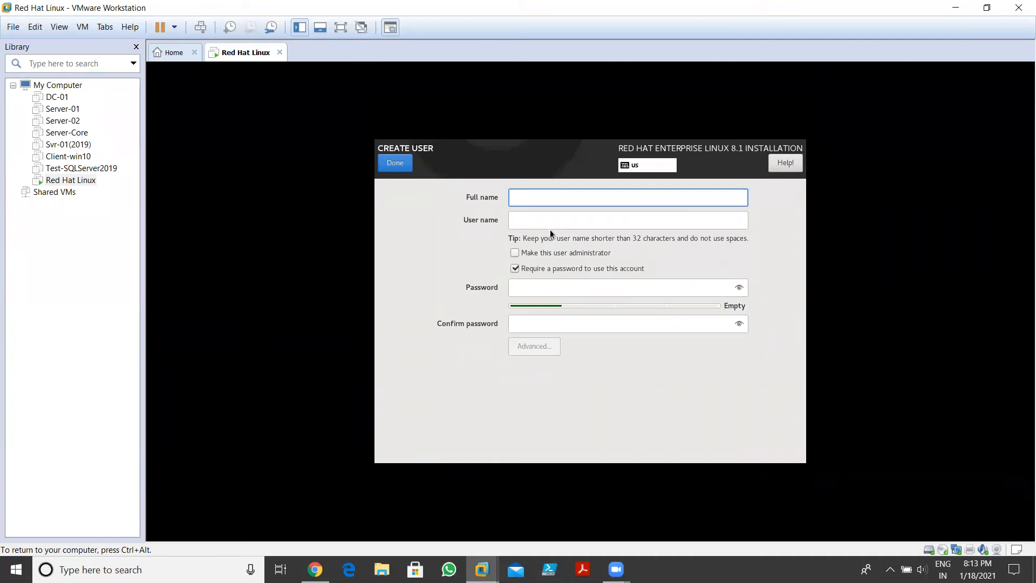
Fill in Create User with full name 'Admin' and the user password entered twice
click(395, 163)
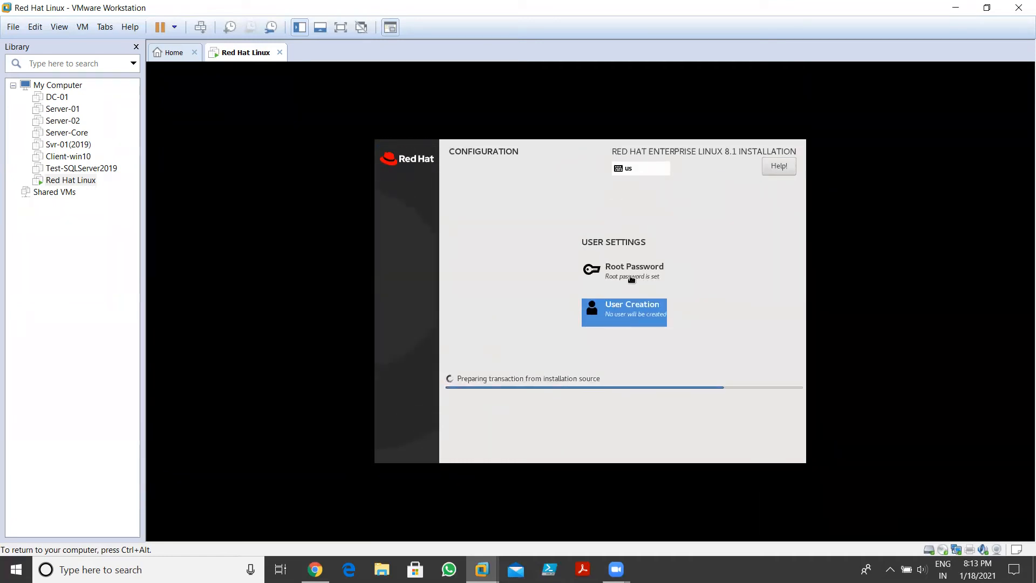
click(612, 311)
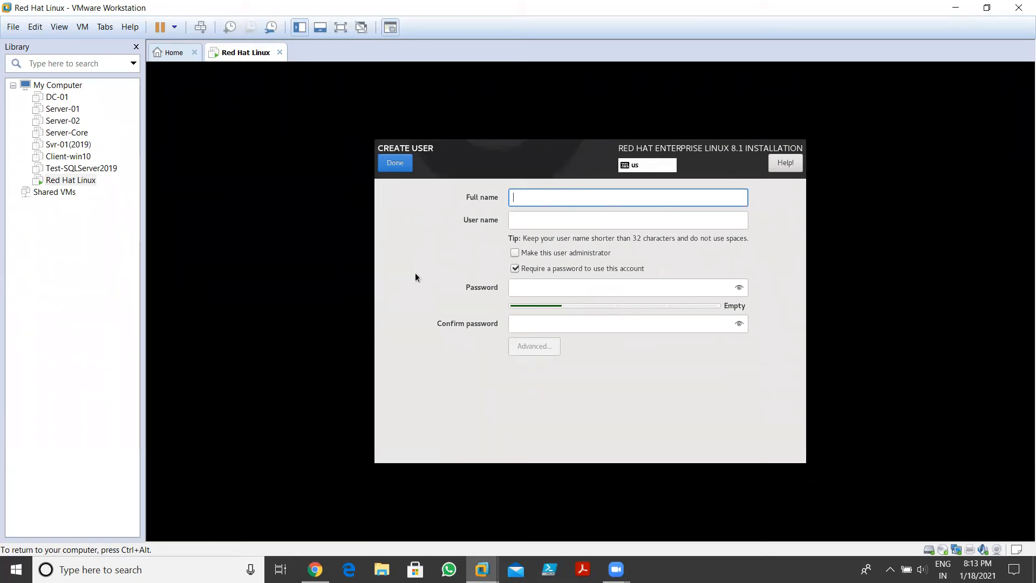
text(Admin)
key(Tab)
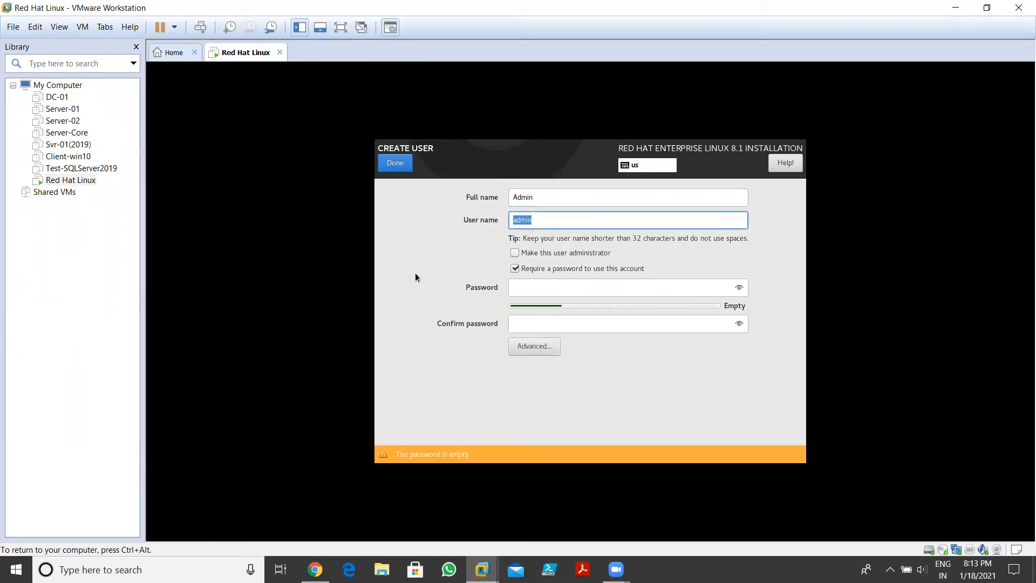
key(Tab)
key(Tab)
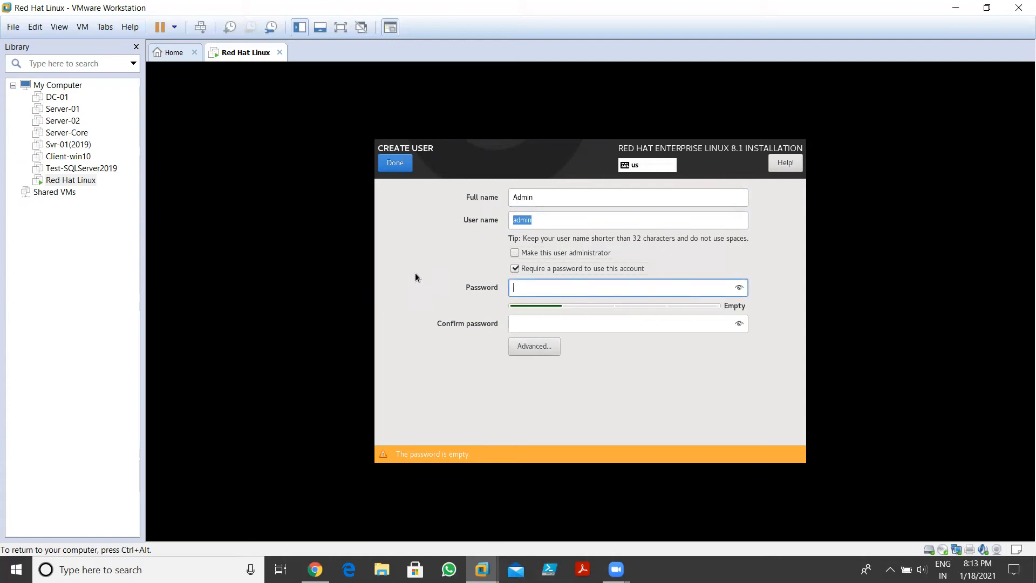
text(•••••••)
key(BackSpace)
key(BackSpace)
key(BackSpace)
key(BackSpace)
key(BackSpace)
key(BackSpace)
key(BackSpace)
text(•••••••)
key(Tab)
text(•••••••)
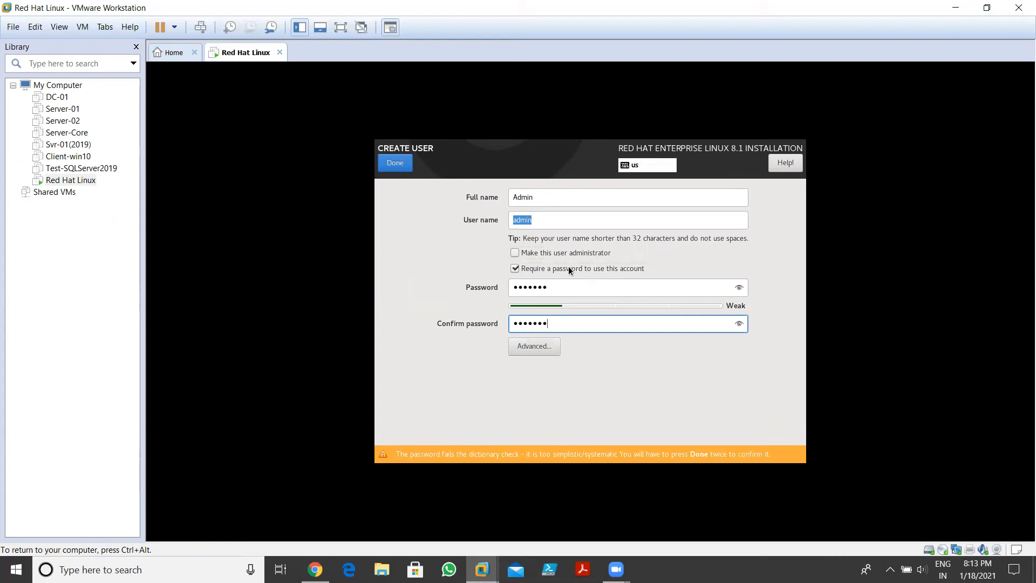
Make Admin an administrator and accept the weak password to finish the user
click(514, 256)
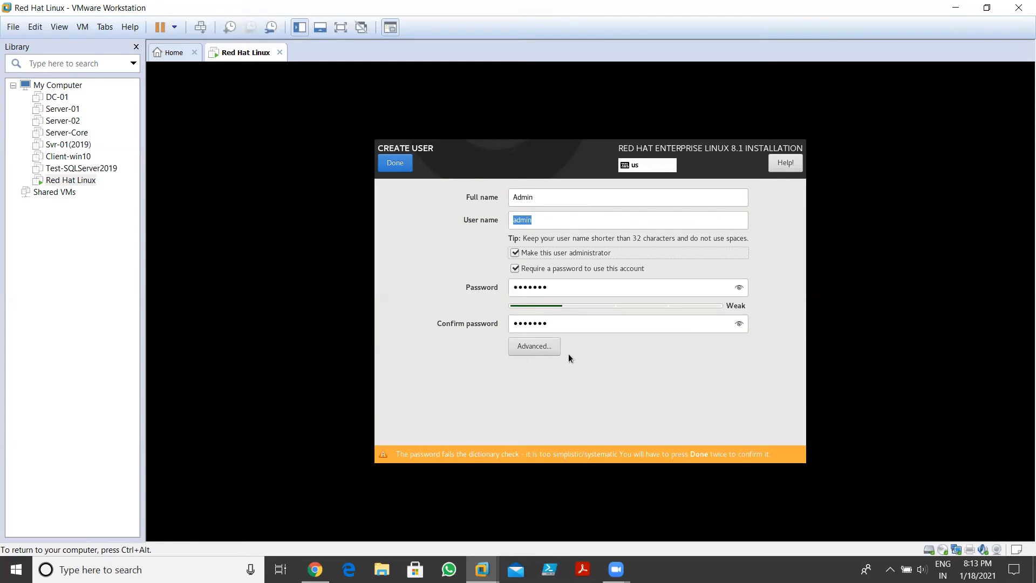
click(403, 165)
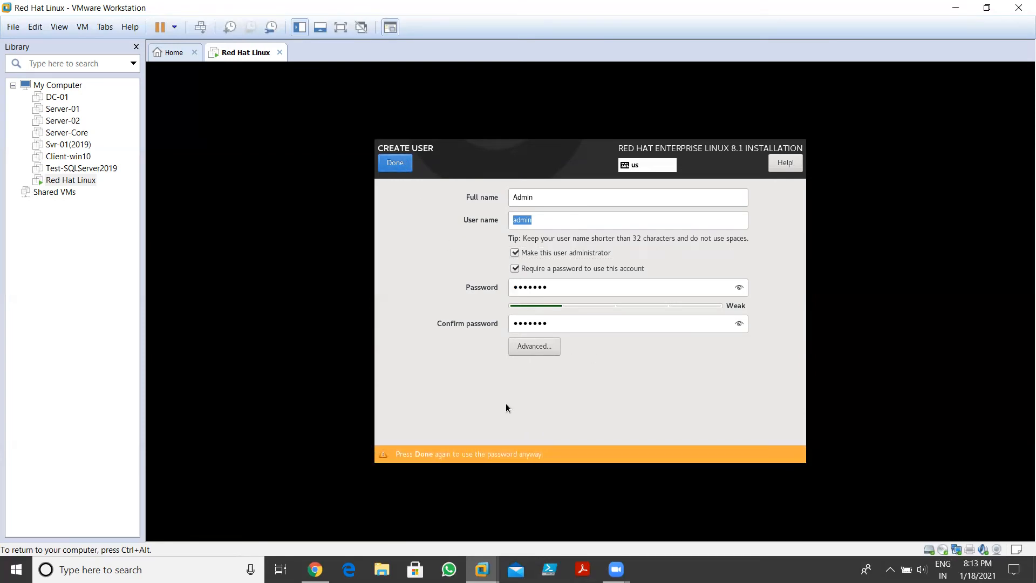
click(388, 164)
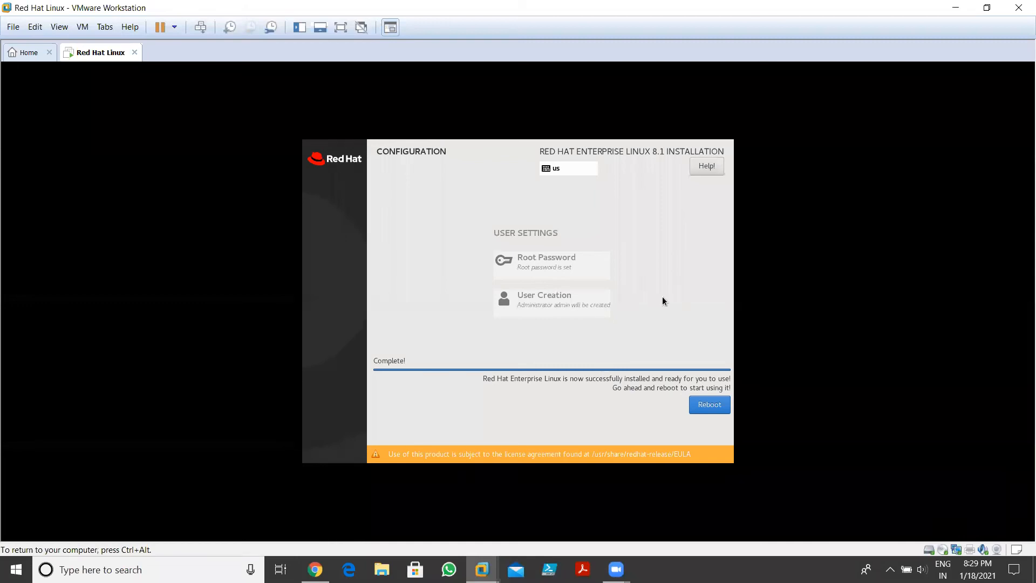
Reboot the newly installed RHEL system and wait for Initial Setup to load
click(709, 406)
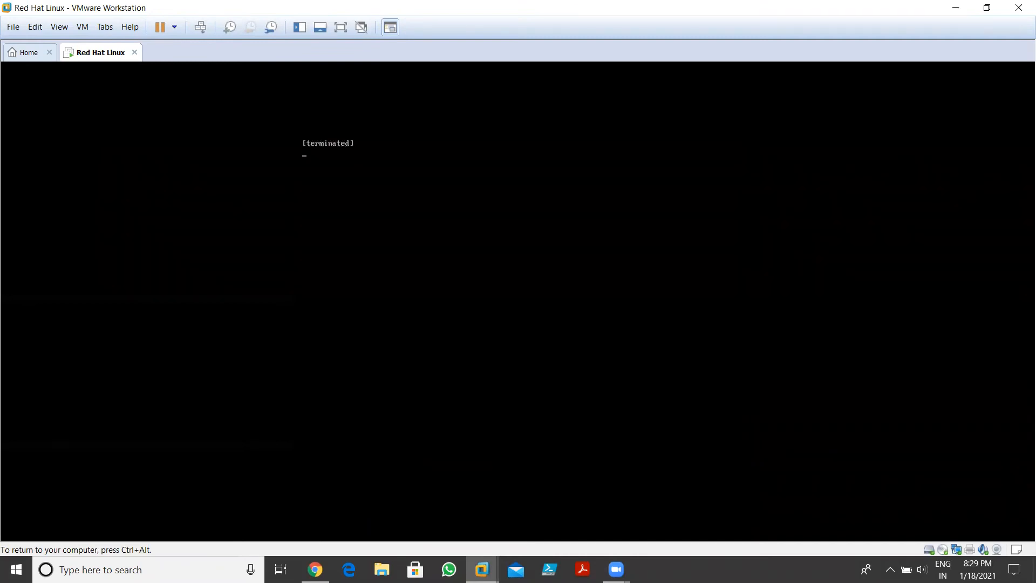
key(ctrl+alt)
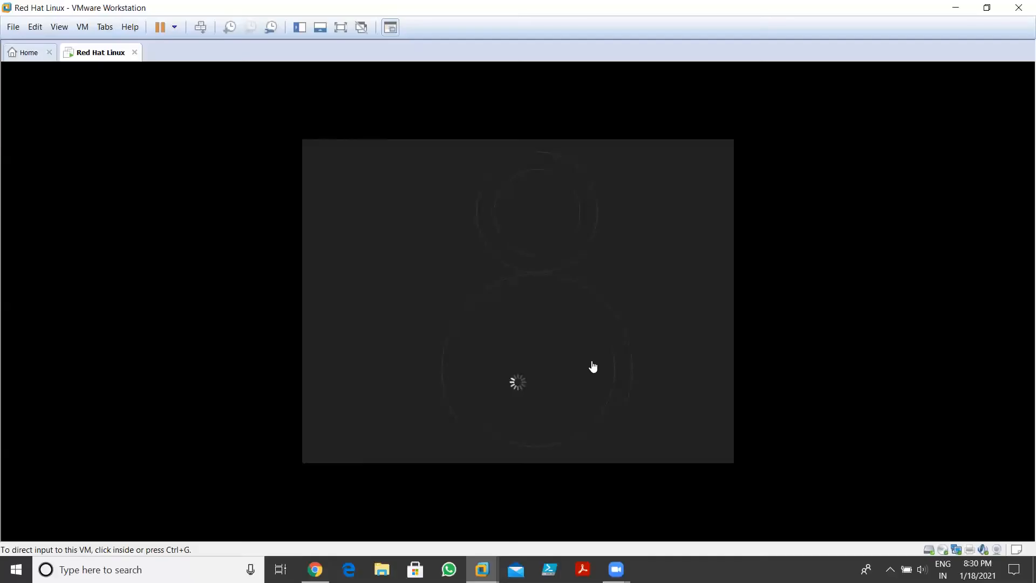
click(594, 367)
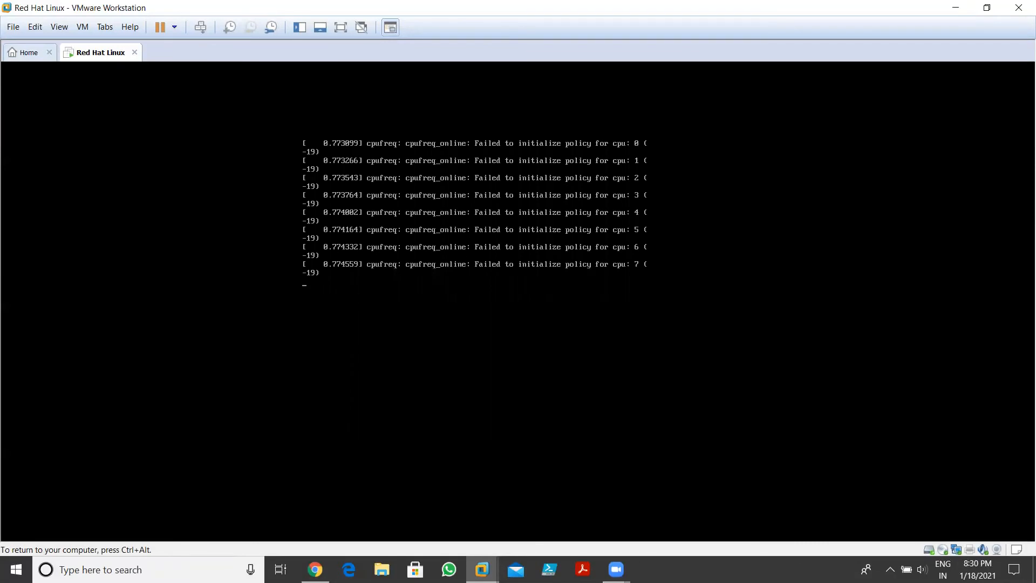
key(ctrl+alt)
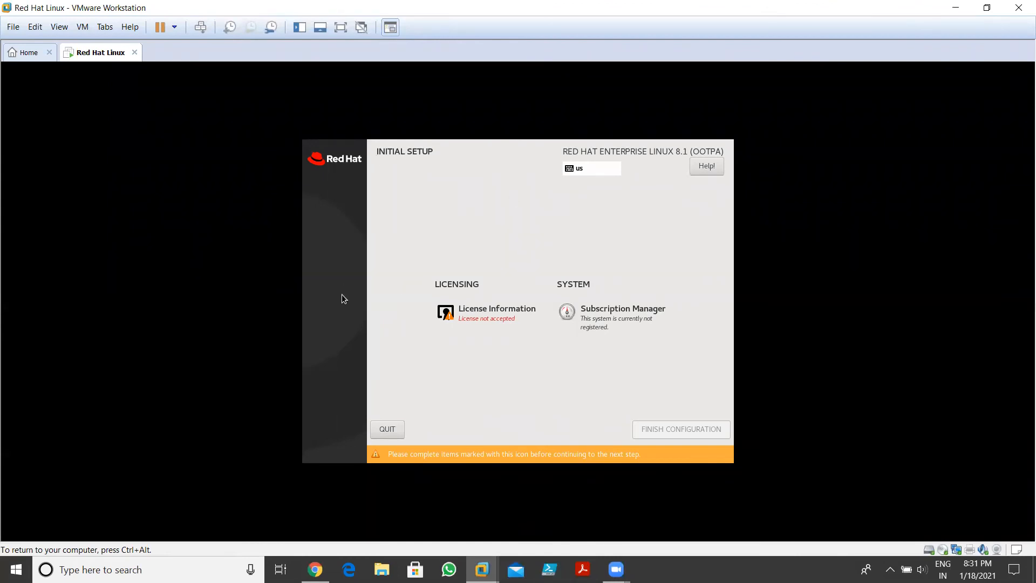
Accept the license, skip subscription registration, and finish the initial configuration
click(482, 323)
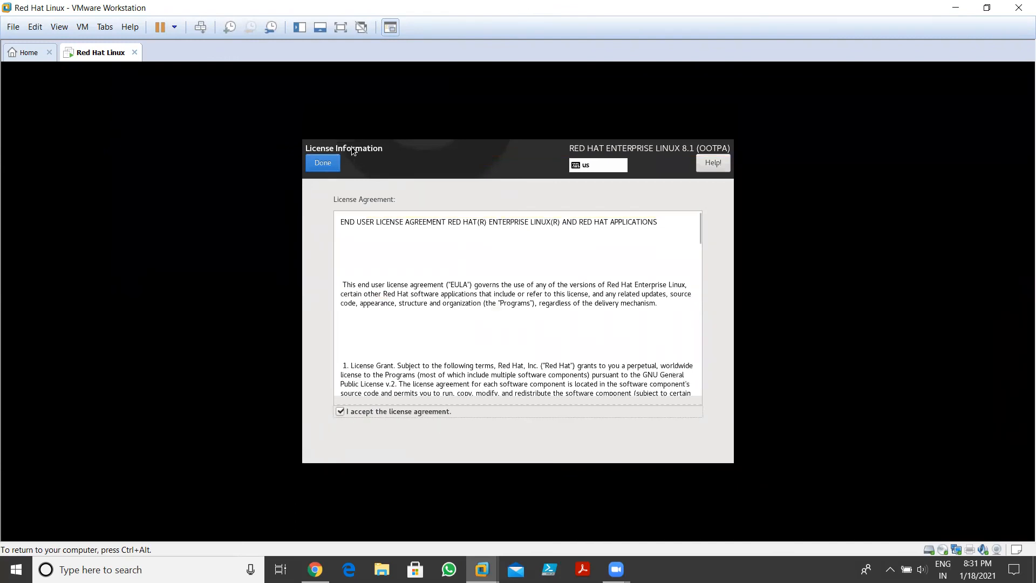
click(323, 163)
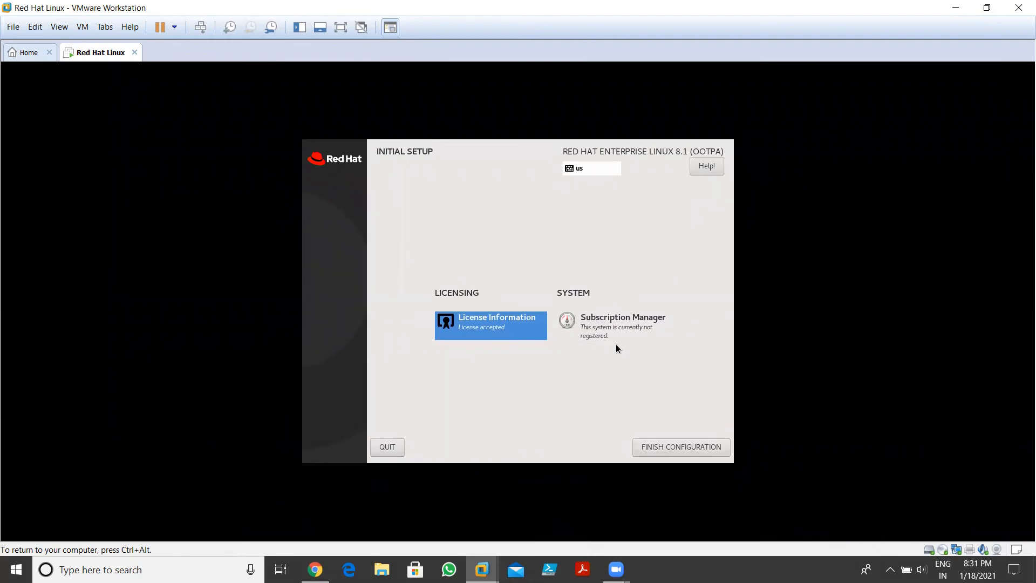
click(615, 330)
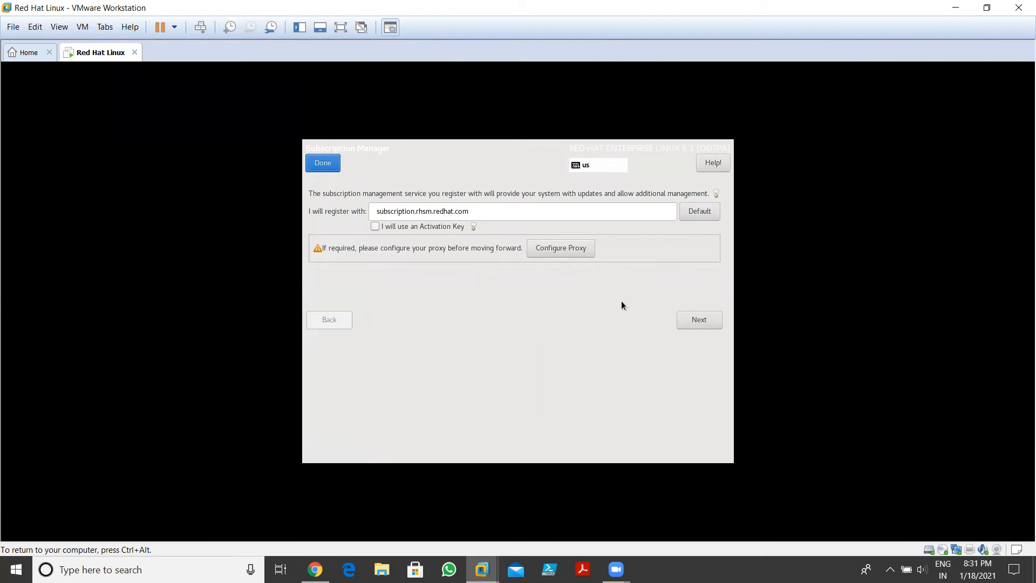
click(327, 163)
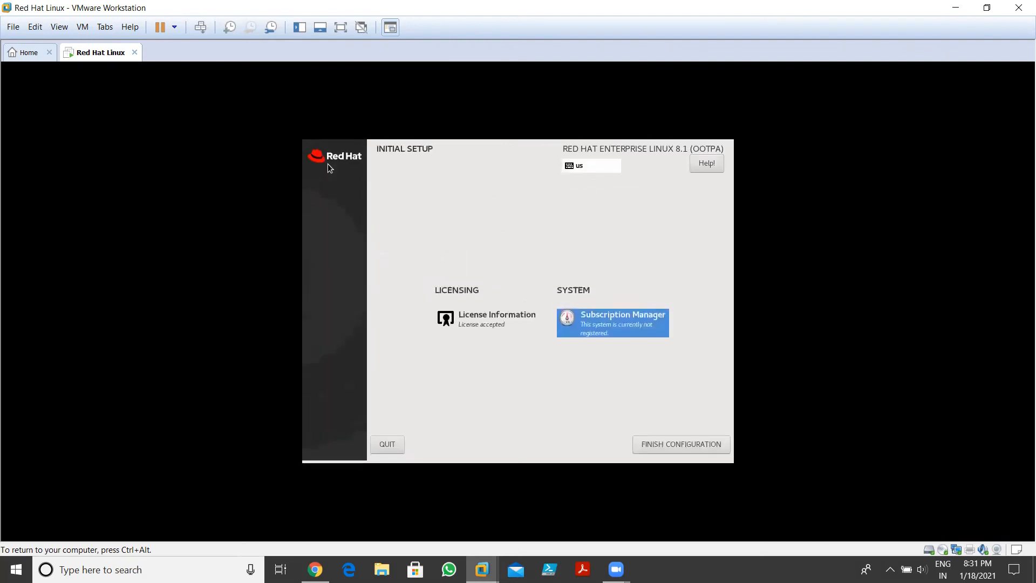
click(696, 450)
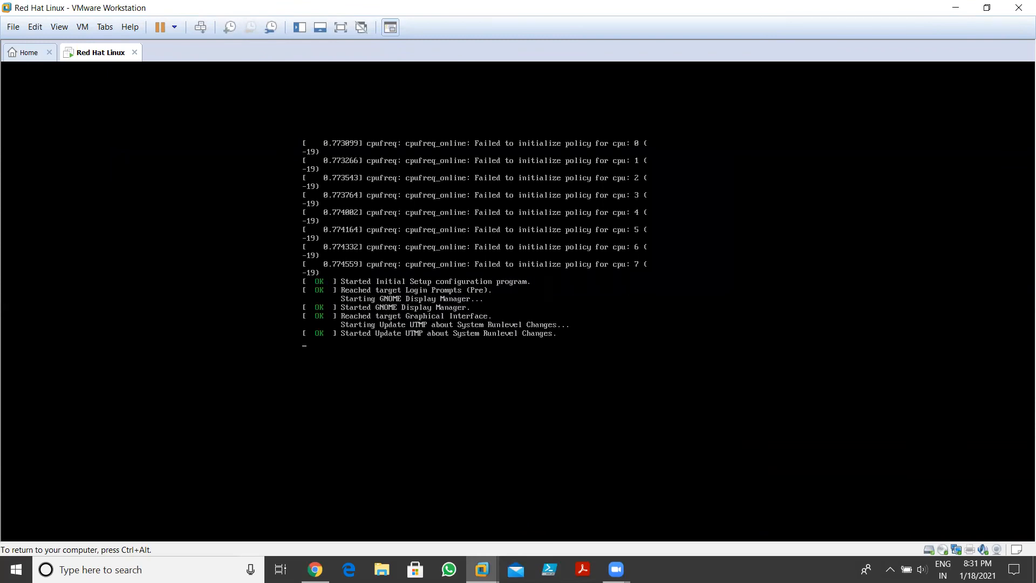
key(ctrl+alt)
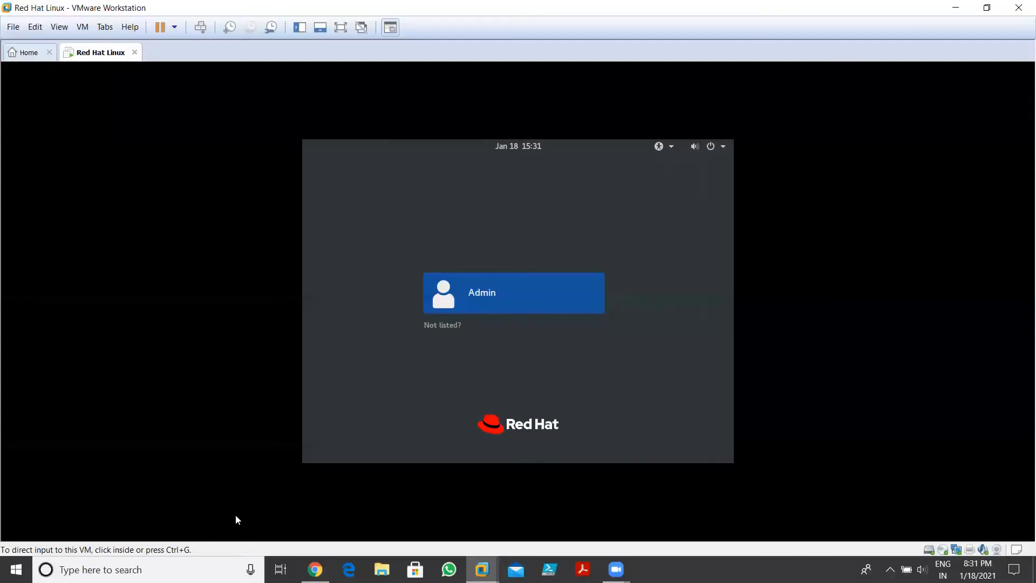
Sign in to the Admin account with its password
click(486, 308)
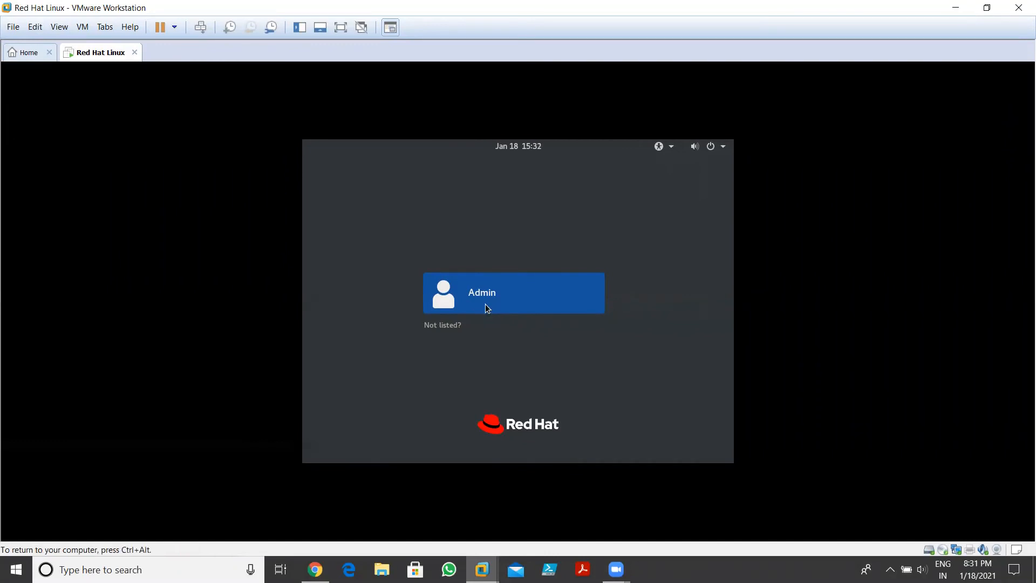
click(504, 297)
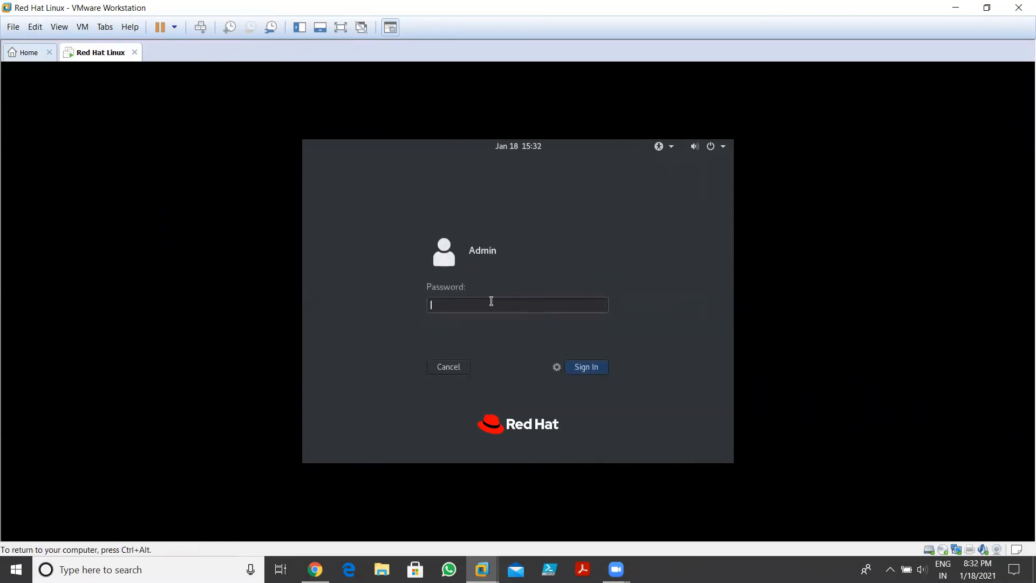
text(•••••••)
click(577, 368)
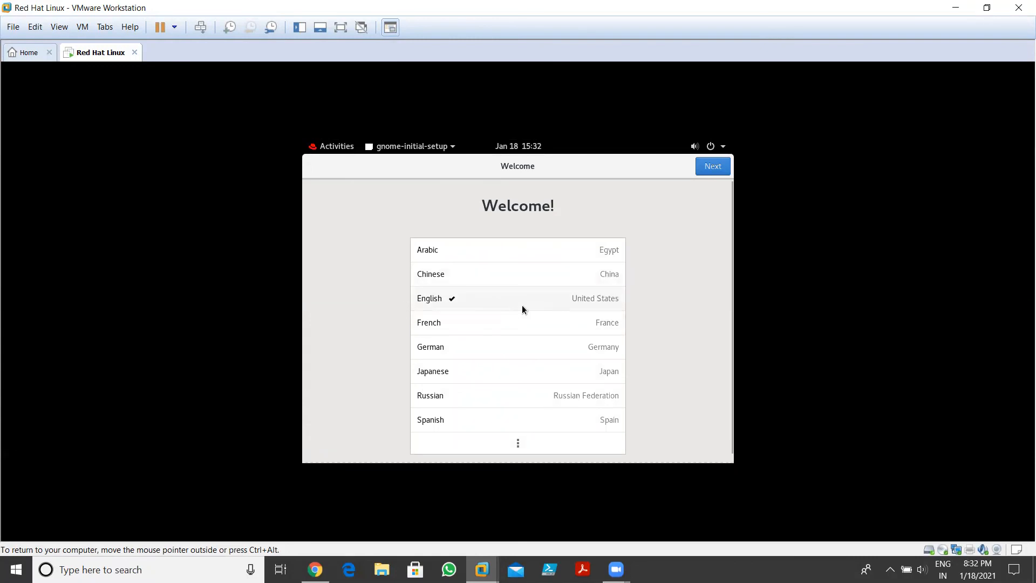
Keep English, the English (US) layout and location services on, skip online accounts, then start using RHEL
click(713, 170)
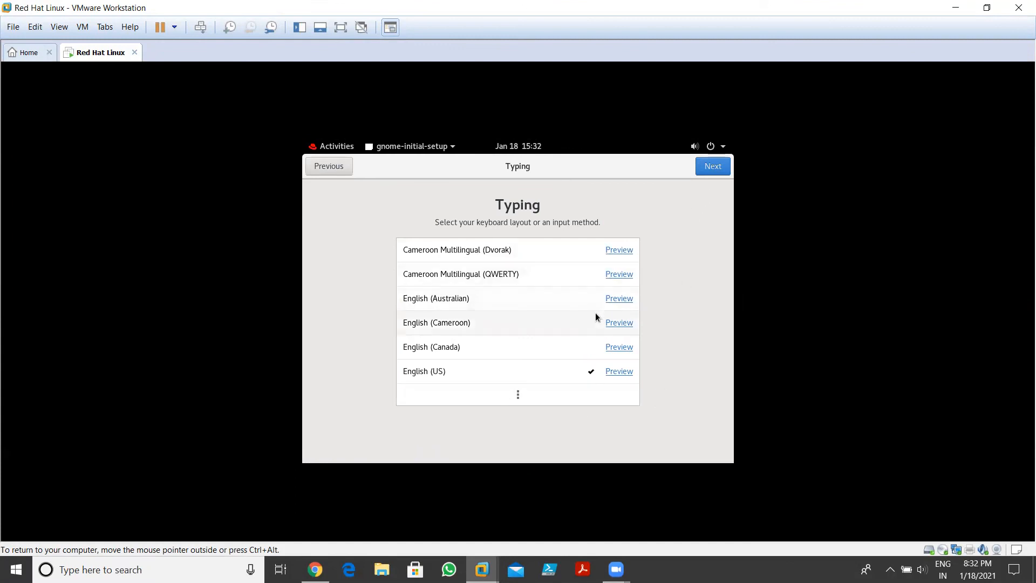
click(704, 167)
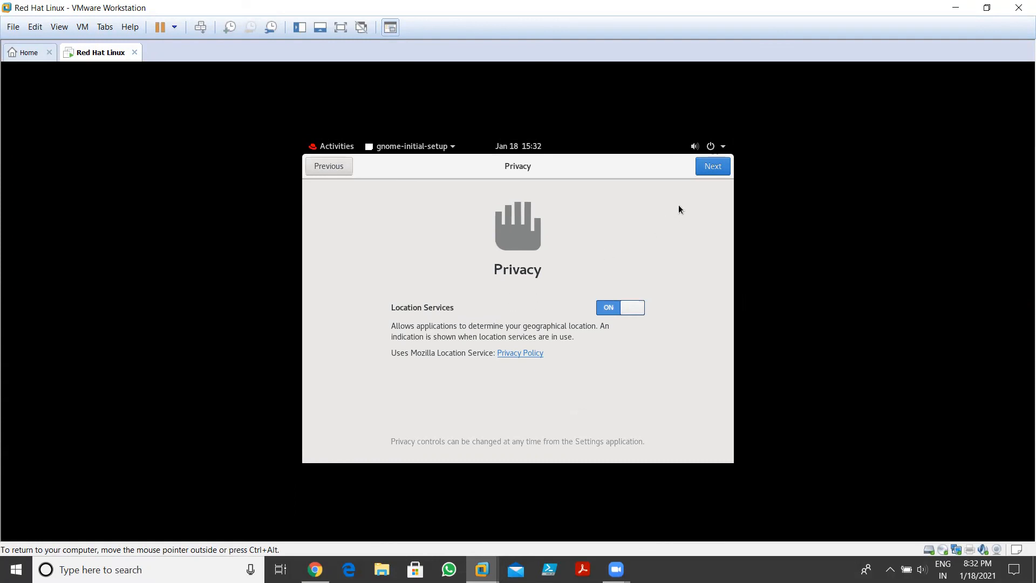
click(712, 168)
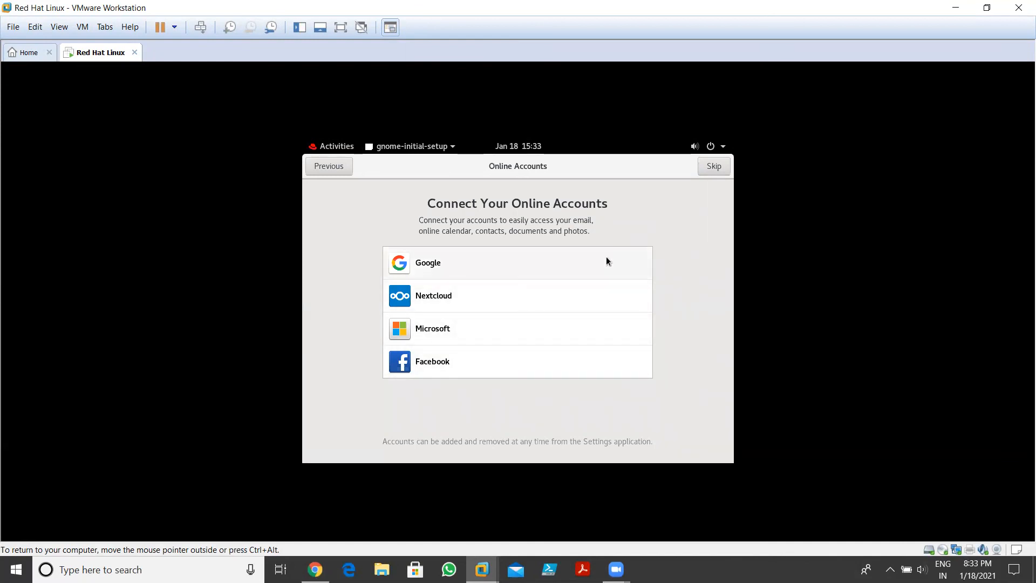
click(716, 167)
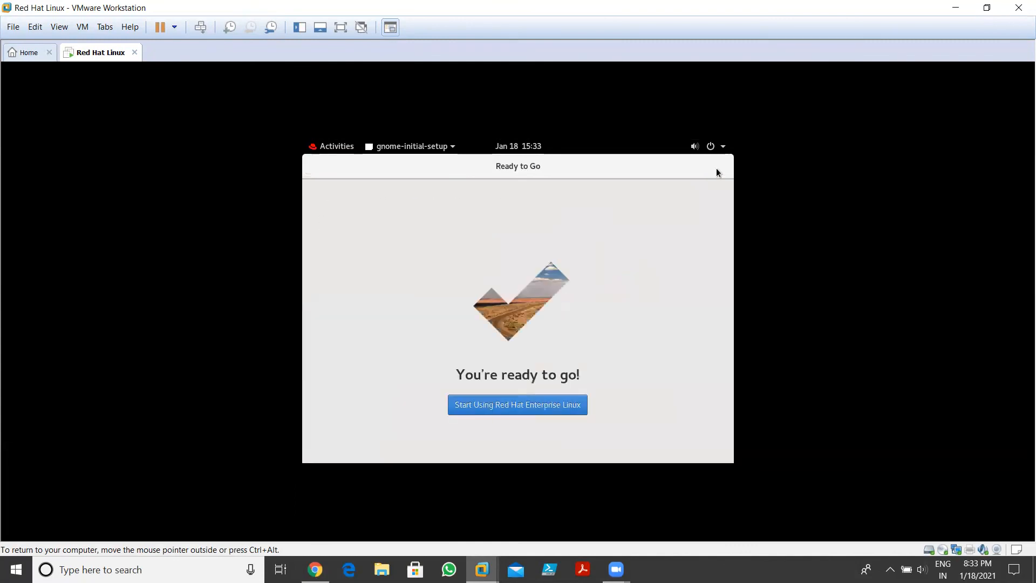
click(526, 410)
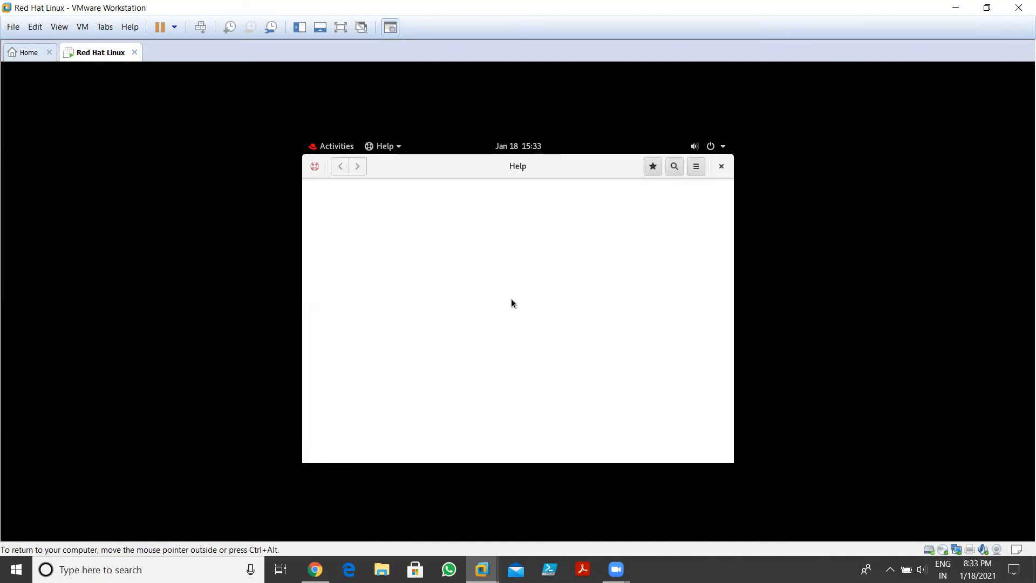
Close the Getting Started help window and dismiss the desktop's background options menu
click(724, 170)
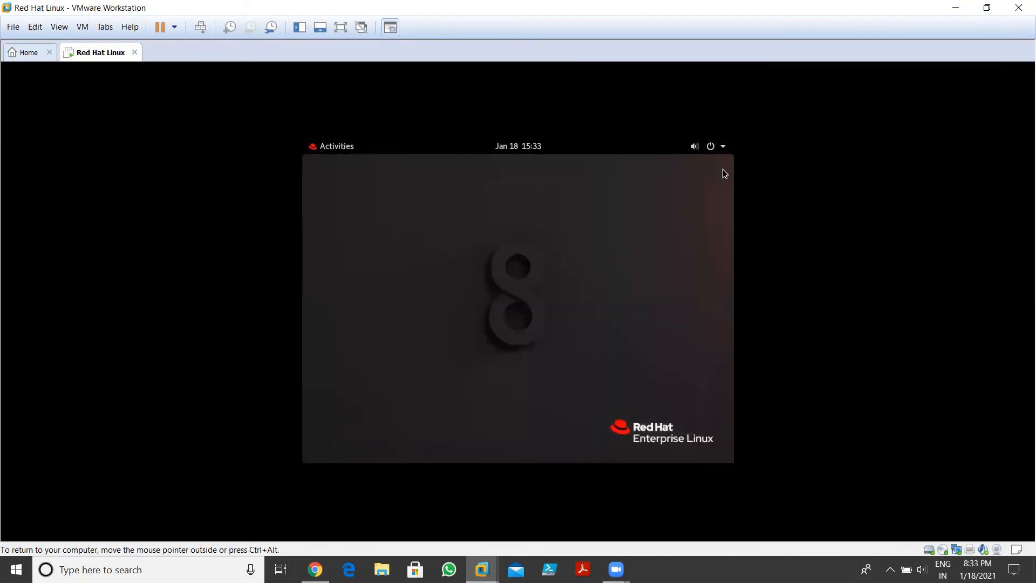
right_click(417, 247)
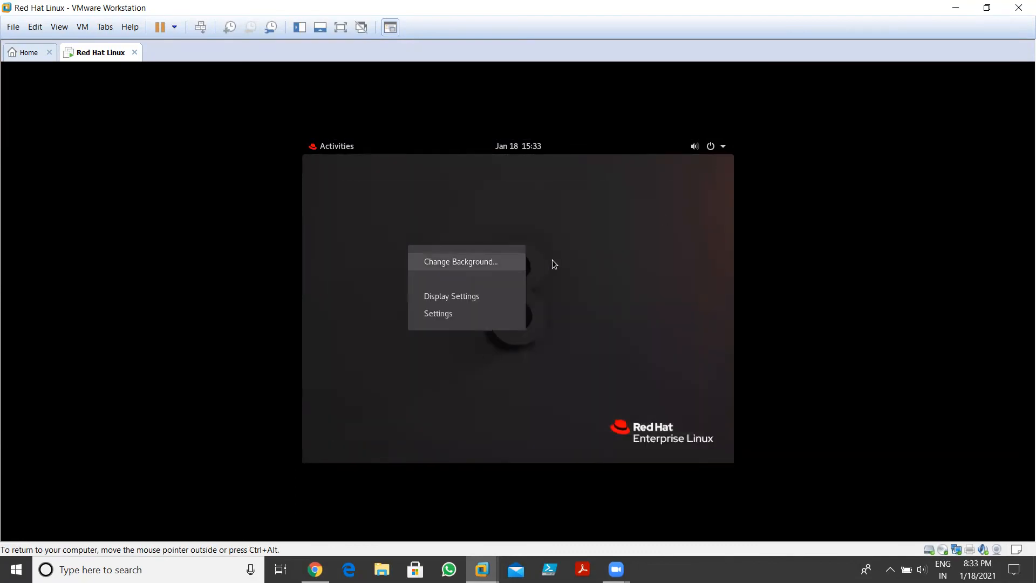
click(568, 258)
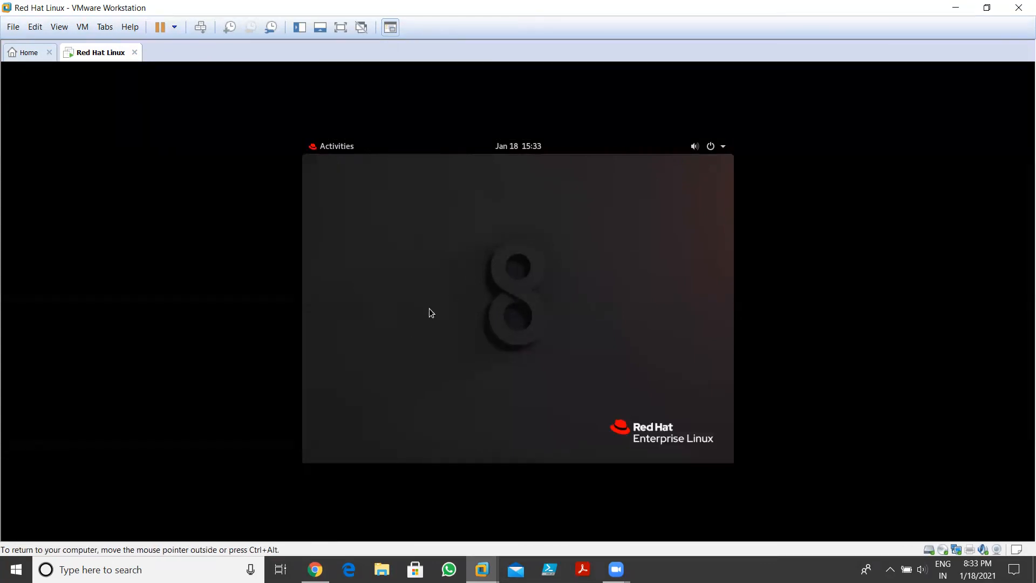
Browse the installed applications from the Activities overview, then return to the plain desktop
click(336, 150)
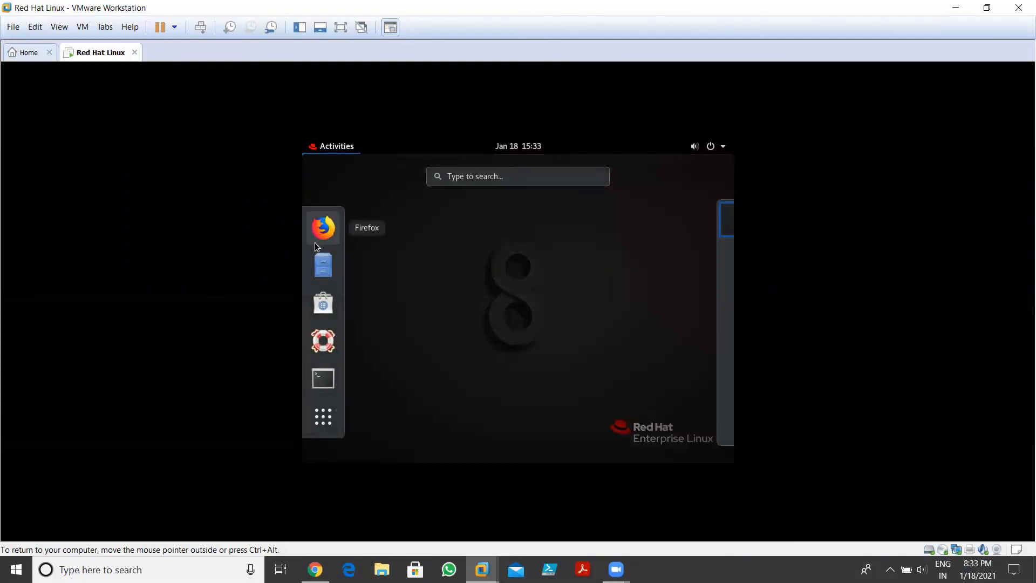
click(323, 419)
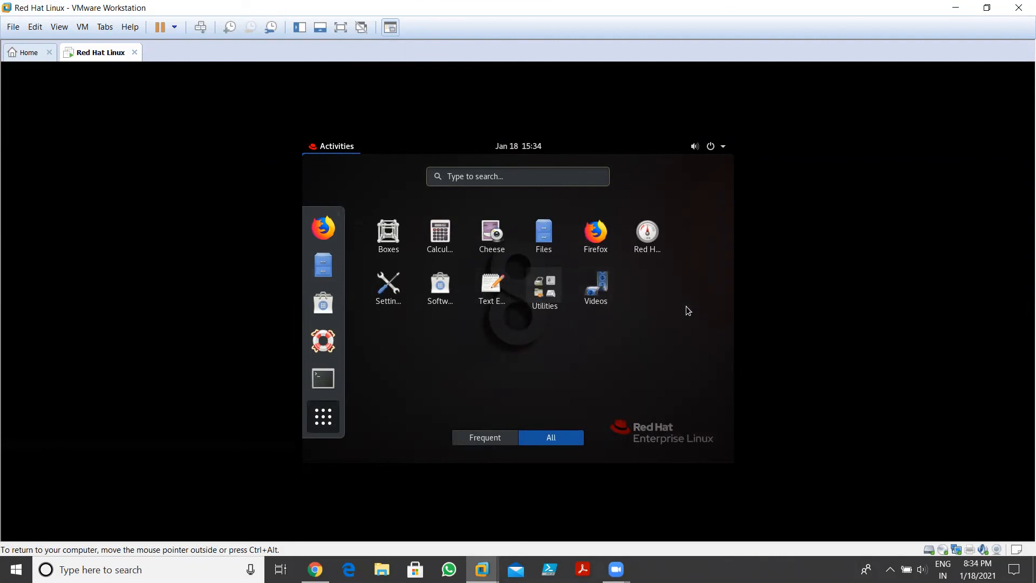
click(332, 421)
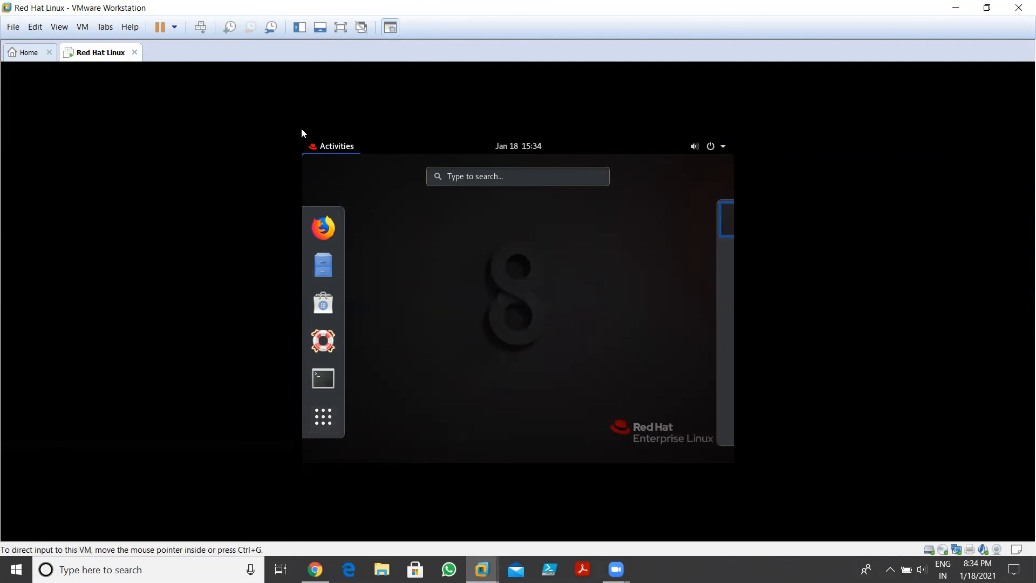
click(317, 147)
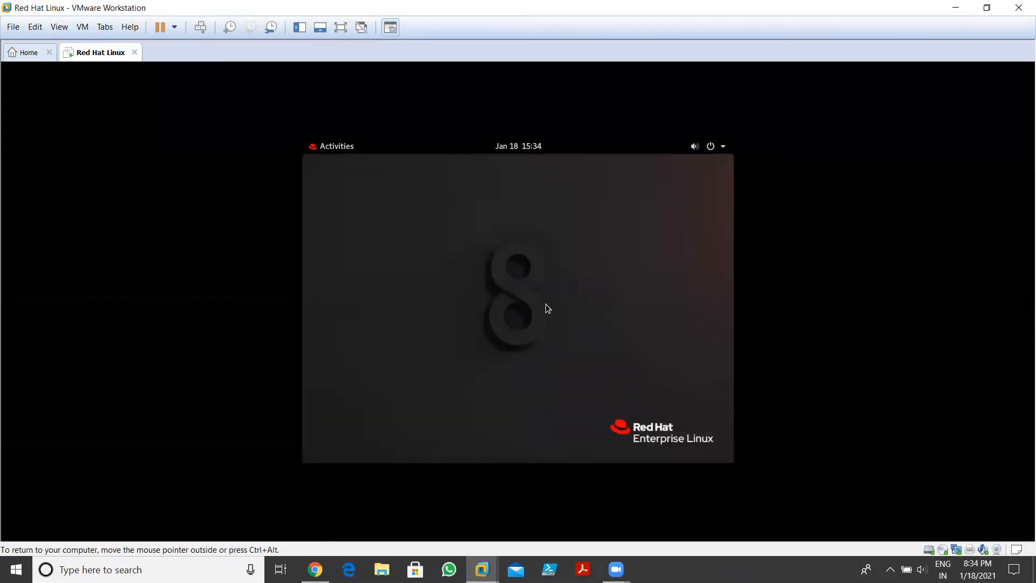